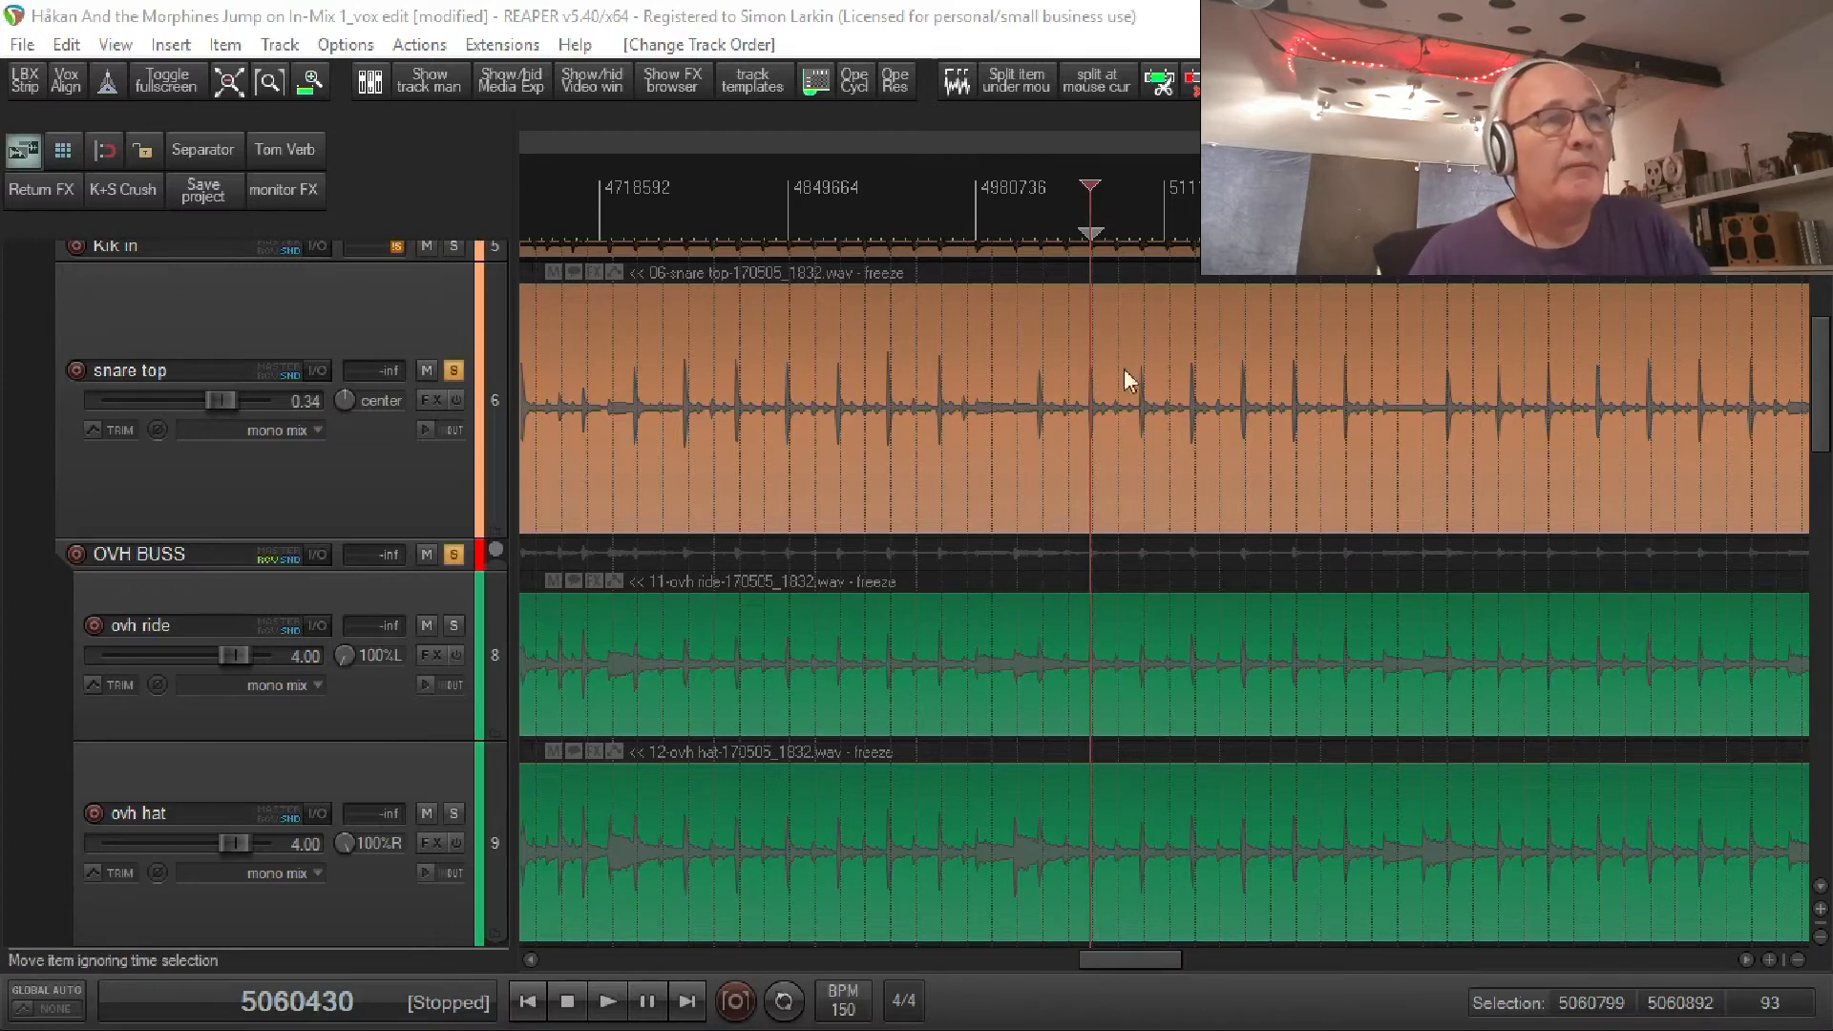
Examine the timing offset between one snare top hit and the same hit on the ovh ride and ovh hat tracks.
left_click(277, 504)
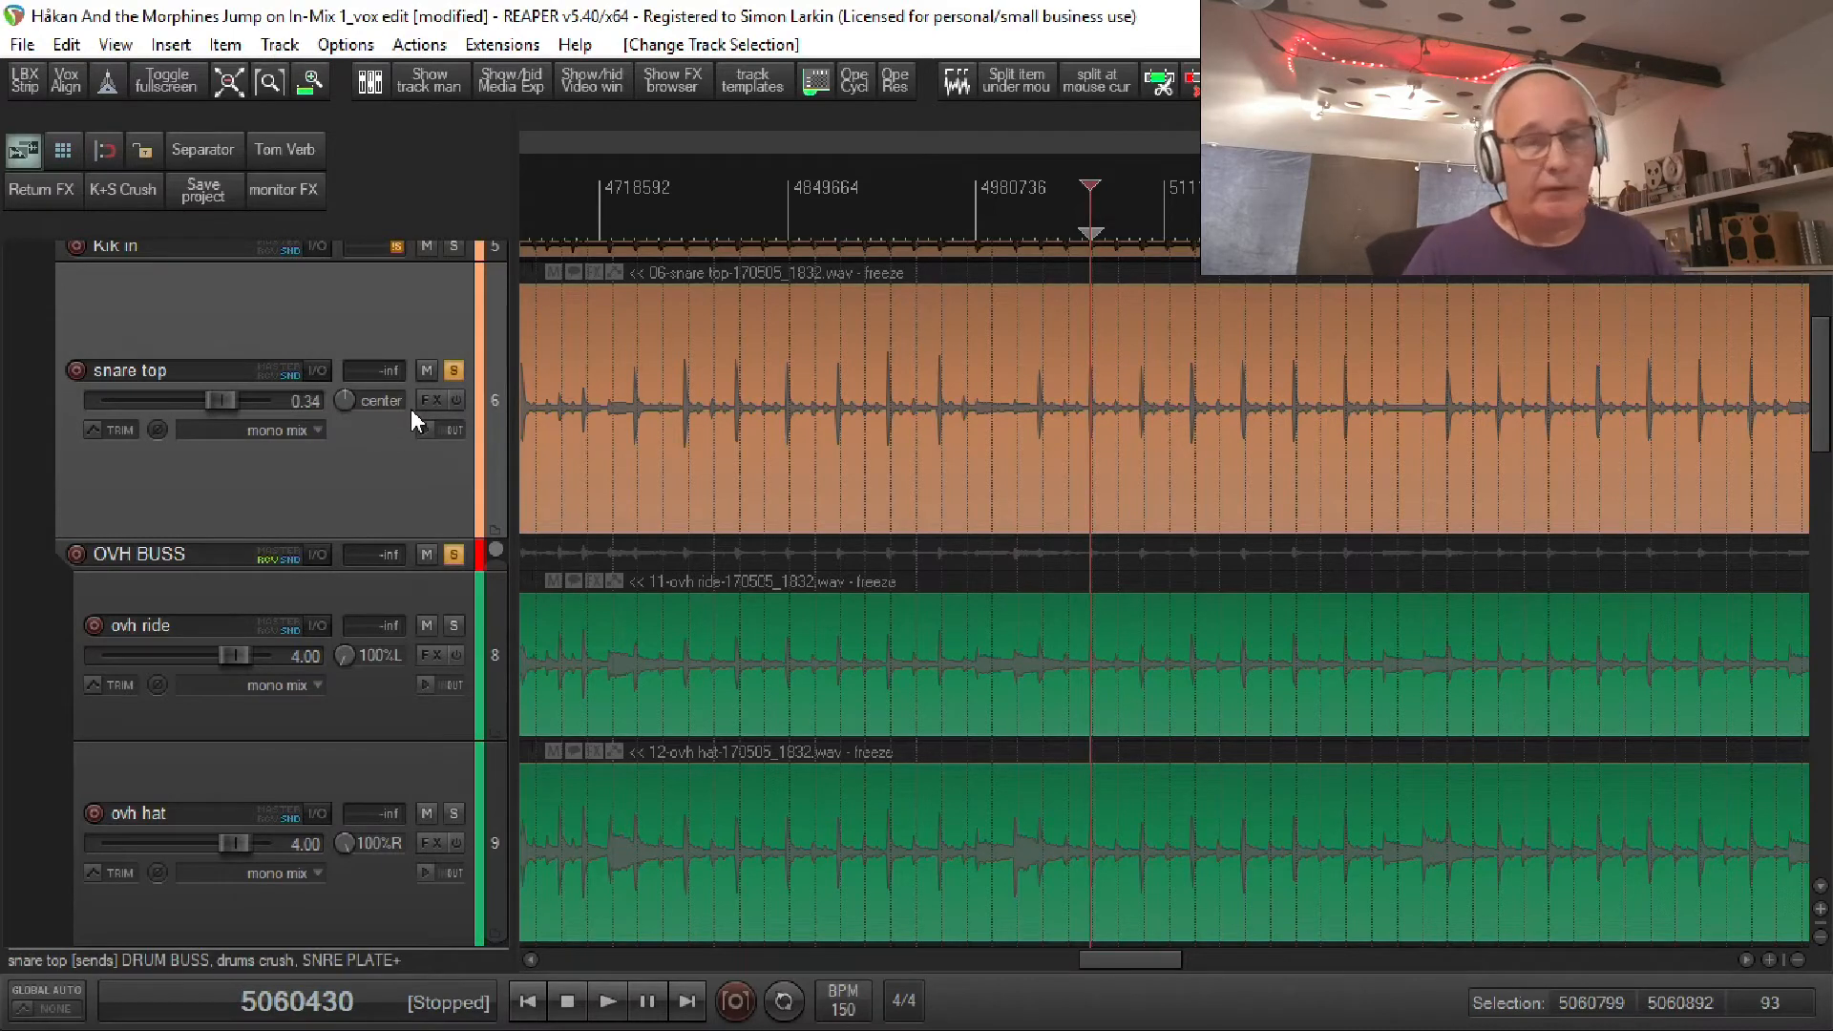
left_click(392, 716)
left_click(399, 787)
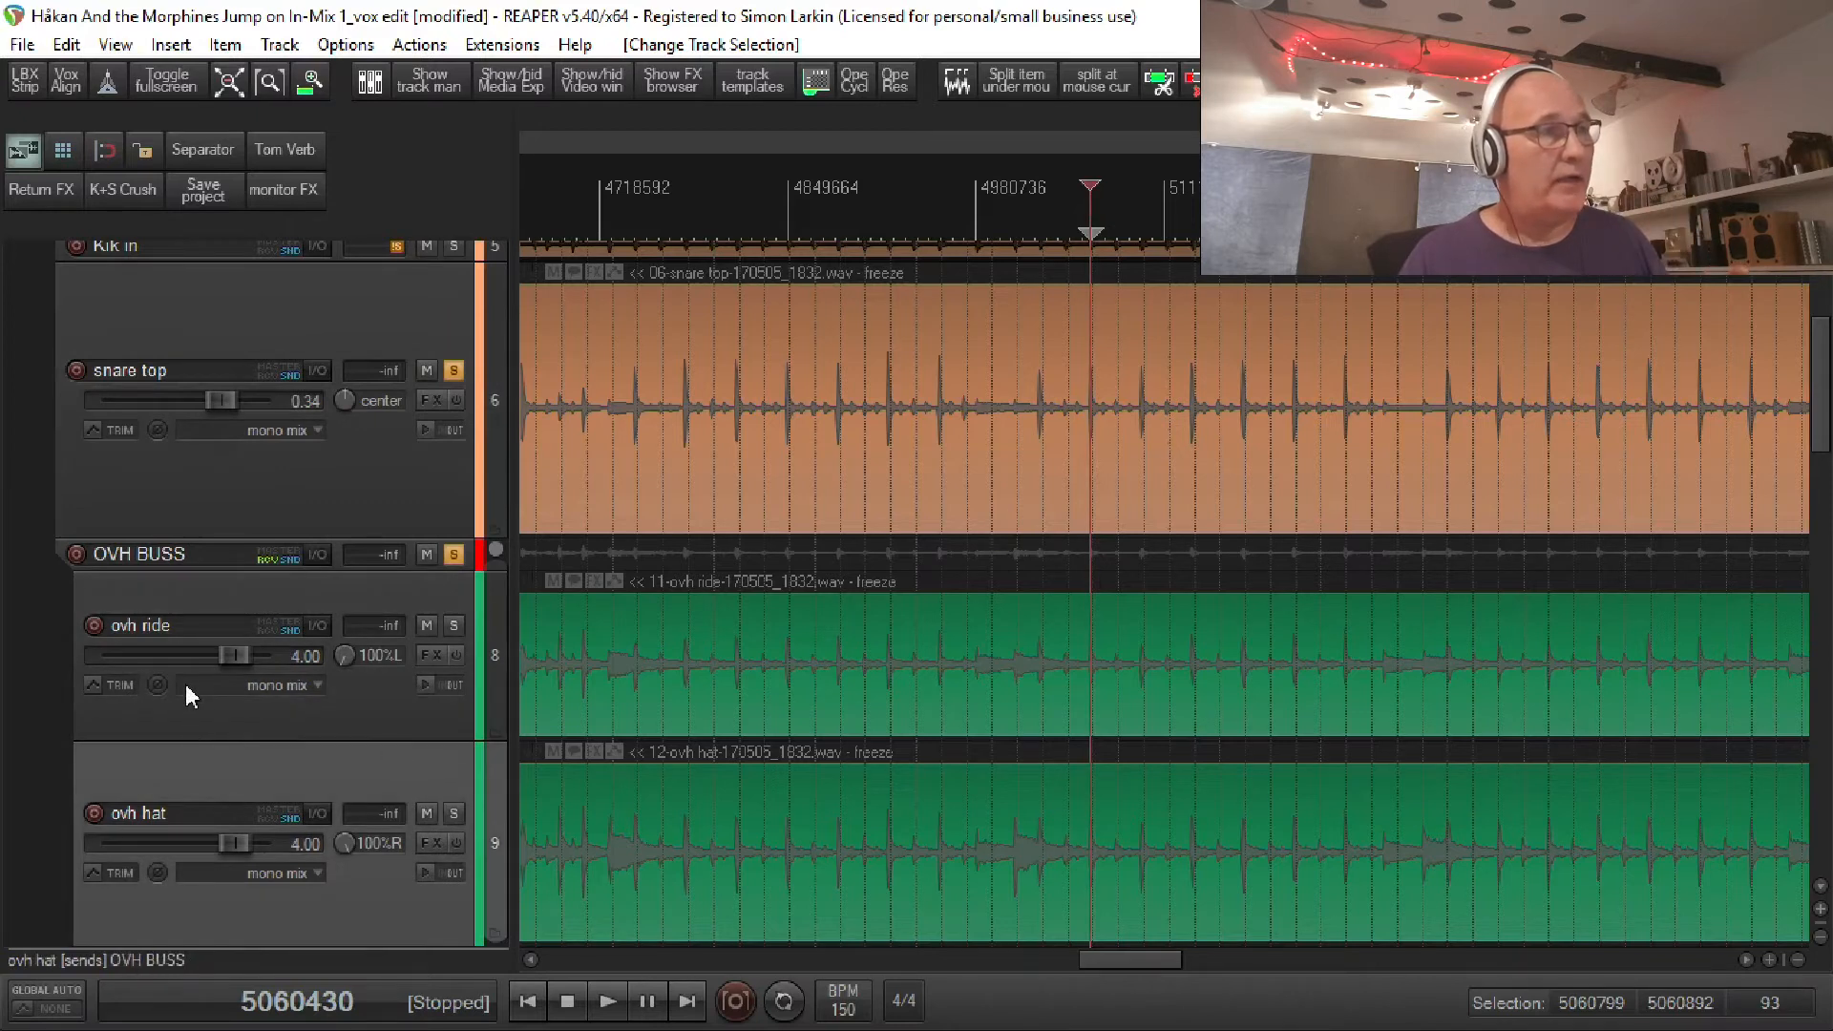
left_click(359, 706)
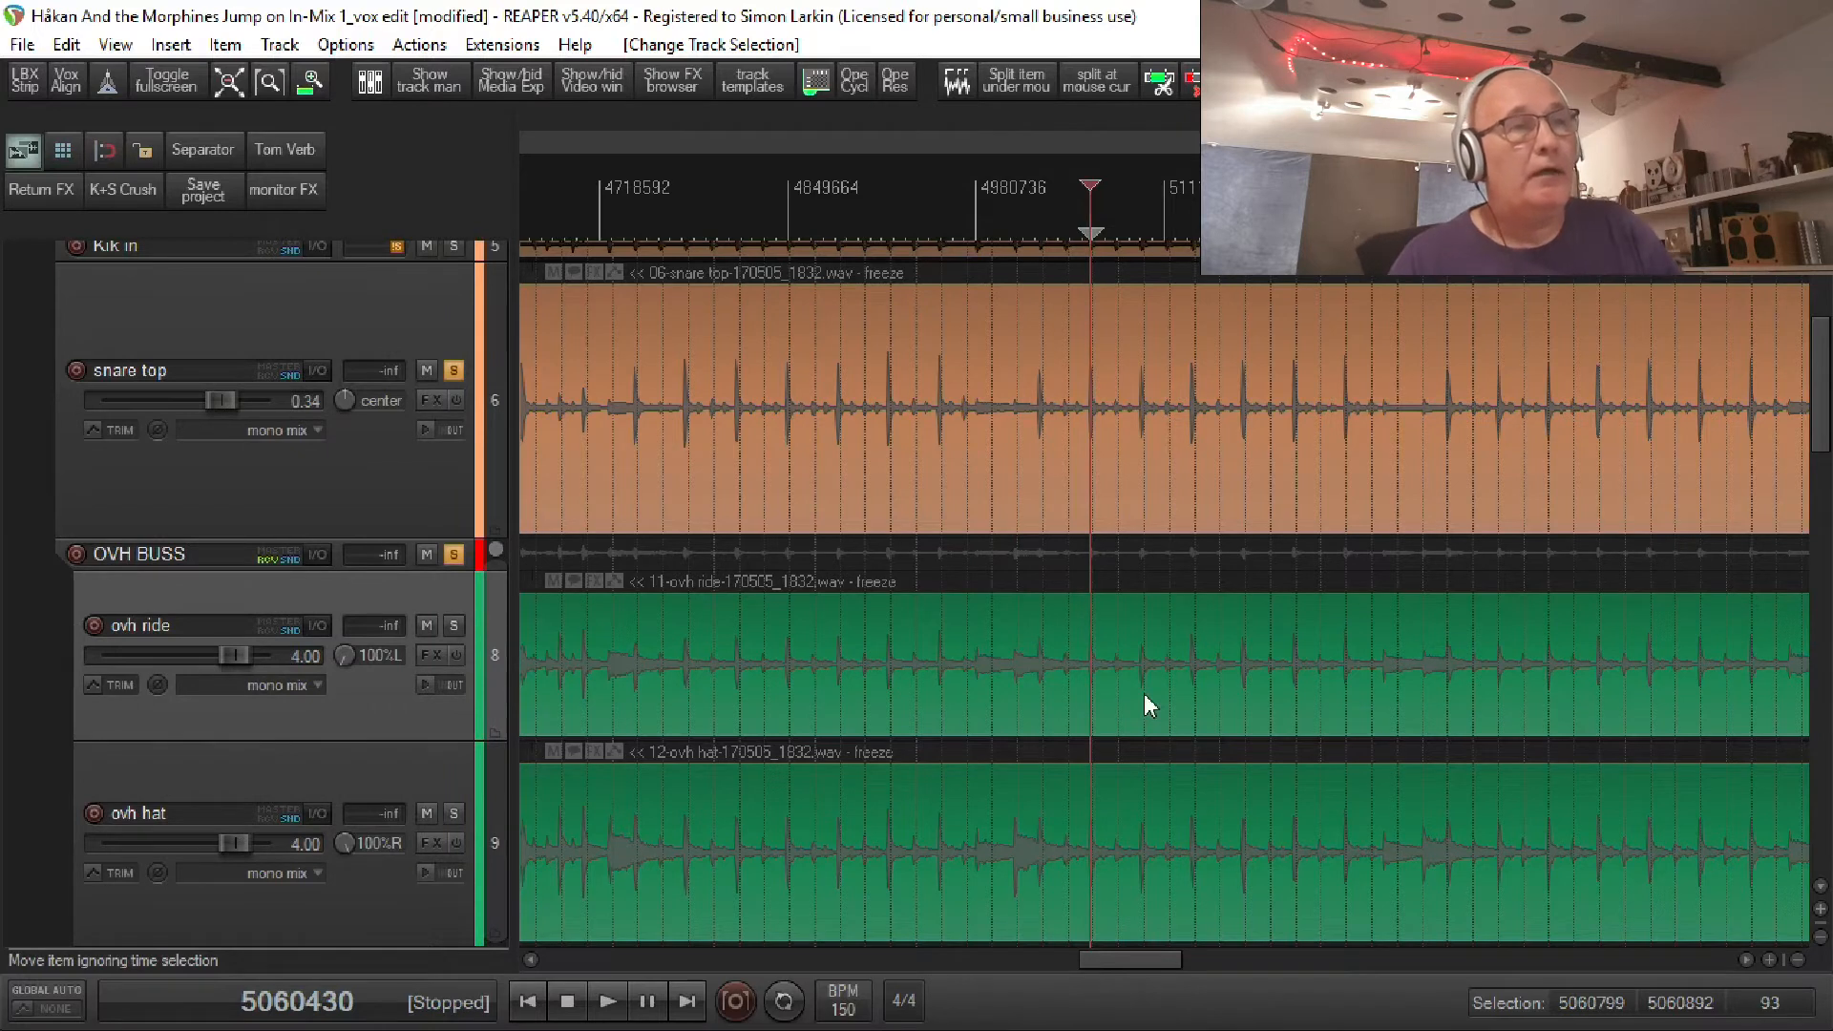
scroll(1094, 671, "up", 2)
scroll(1091, 668, "up", 5)
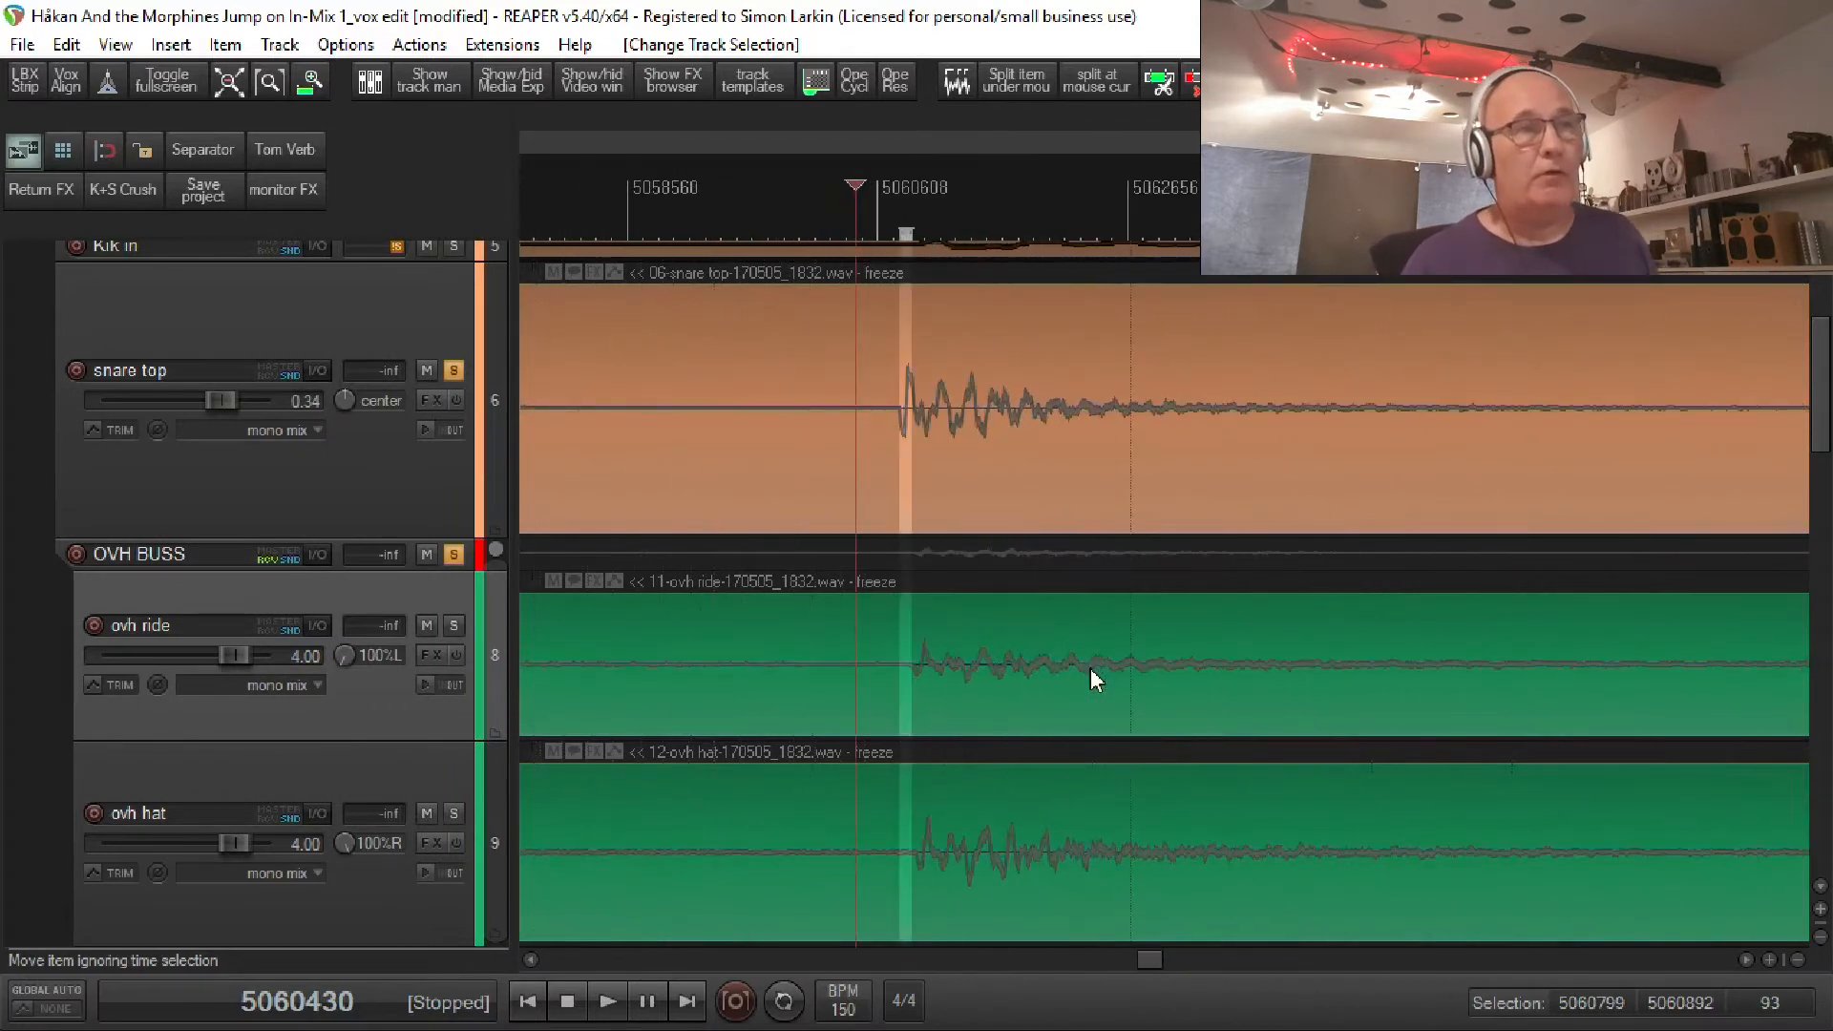
scroll(960, 668, "up", 2)
scroll(685, 627, "up", 3)
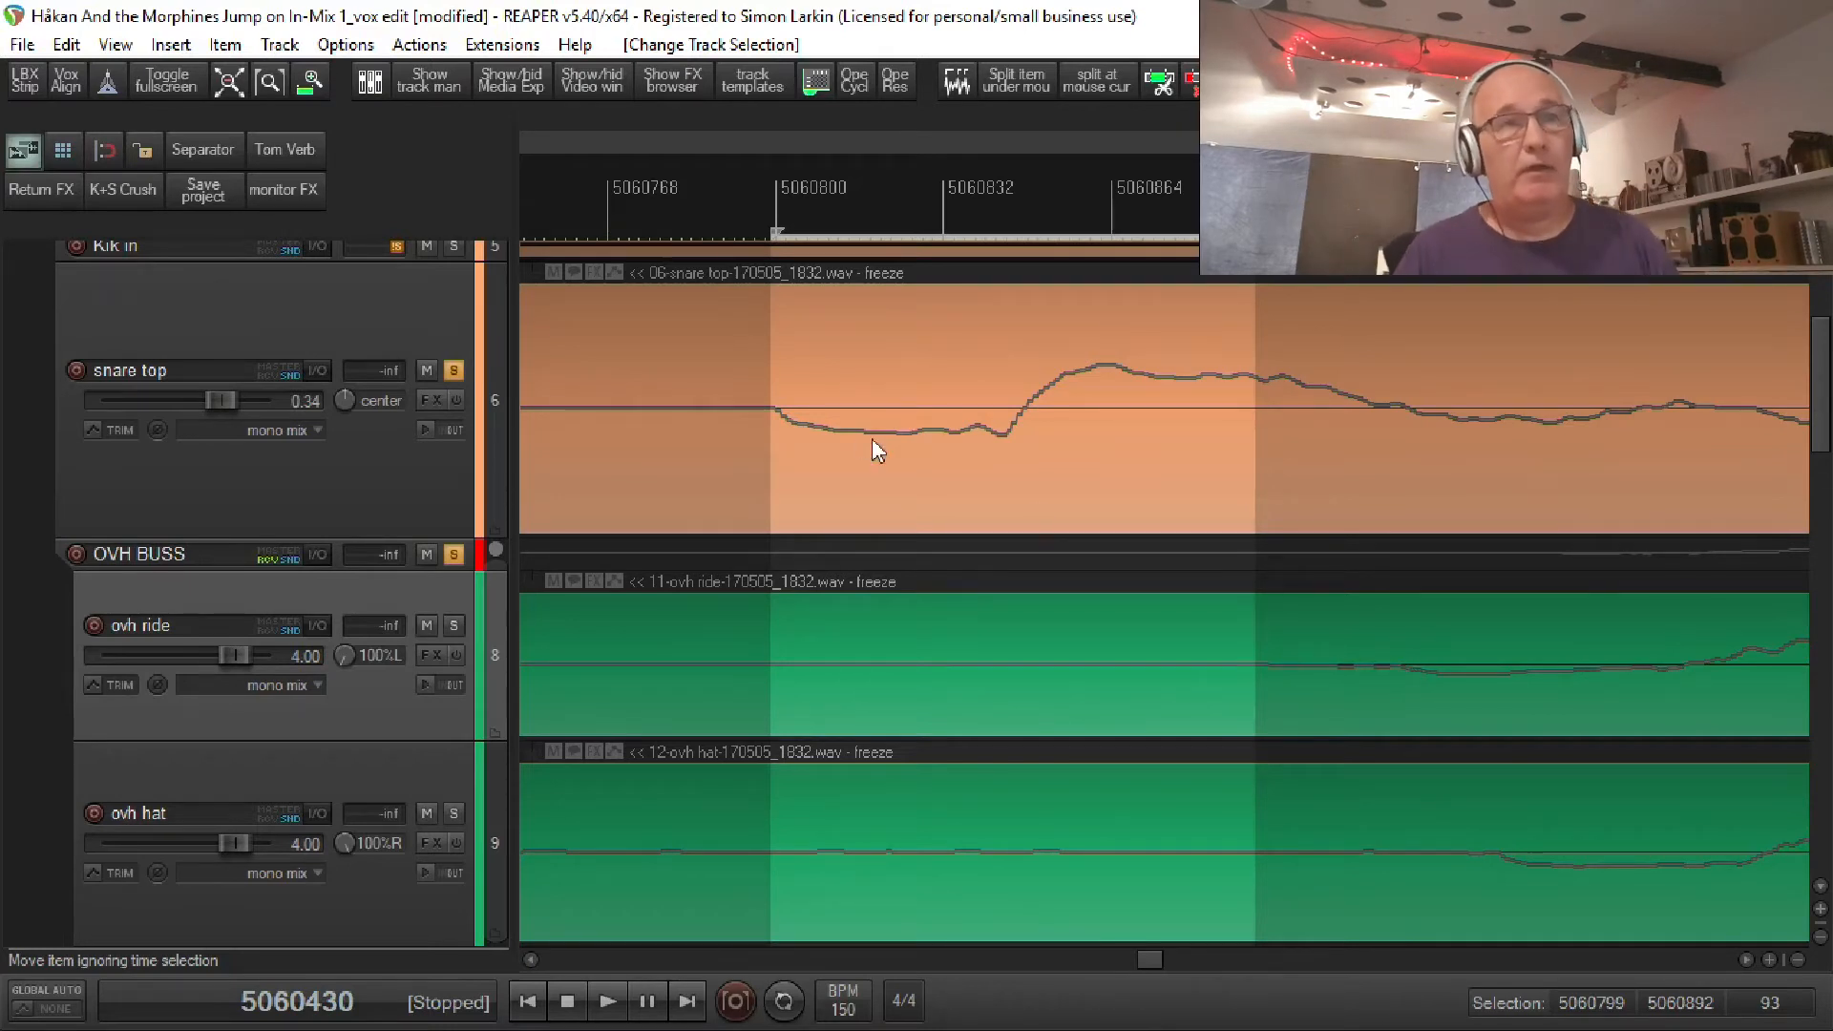
Show the timeline ruler in Measures.Beats / Minutes:Seconds and return it to Samples.
scroll(877, 451, "down", 4)
right_click(685, 214)
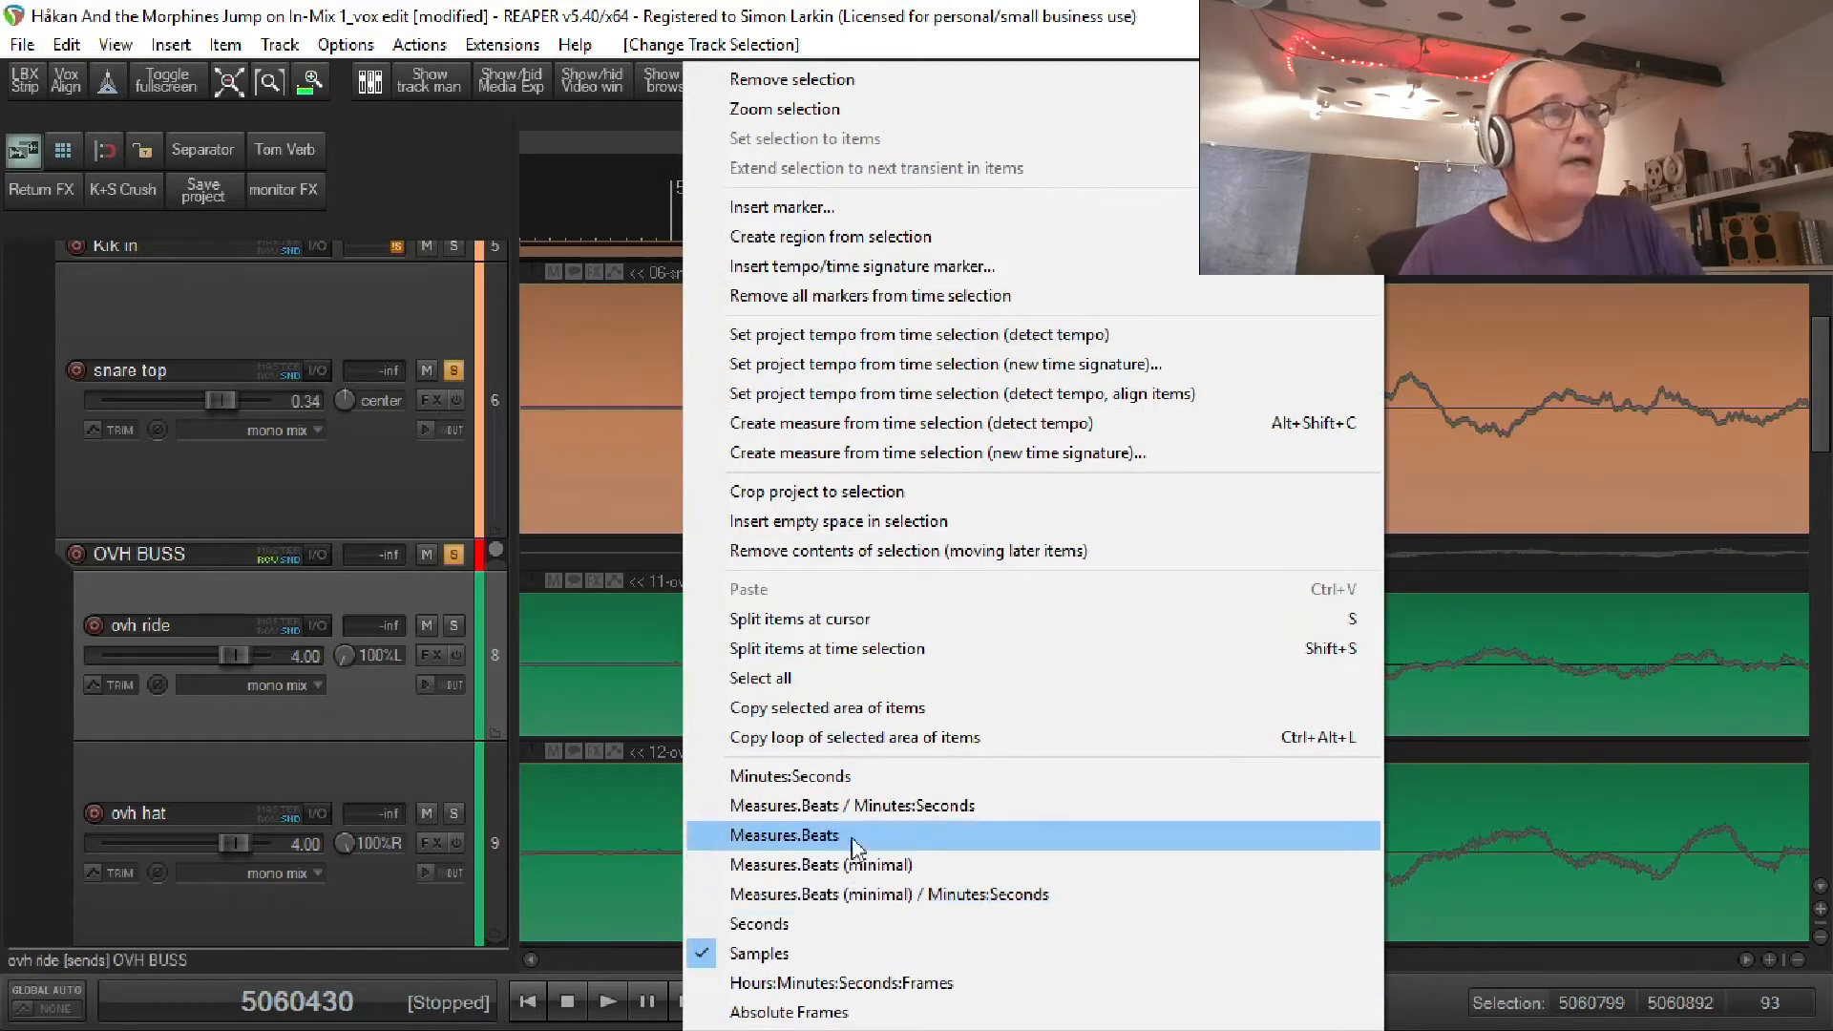
left_click(852, 805)
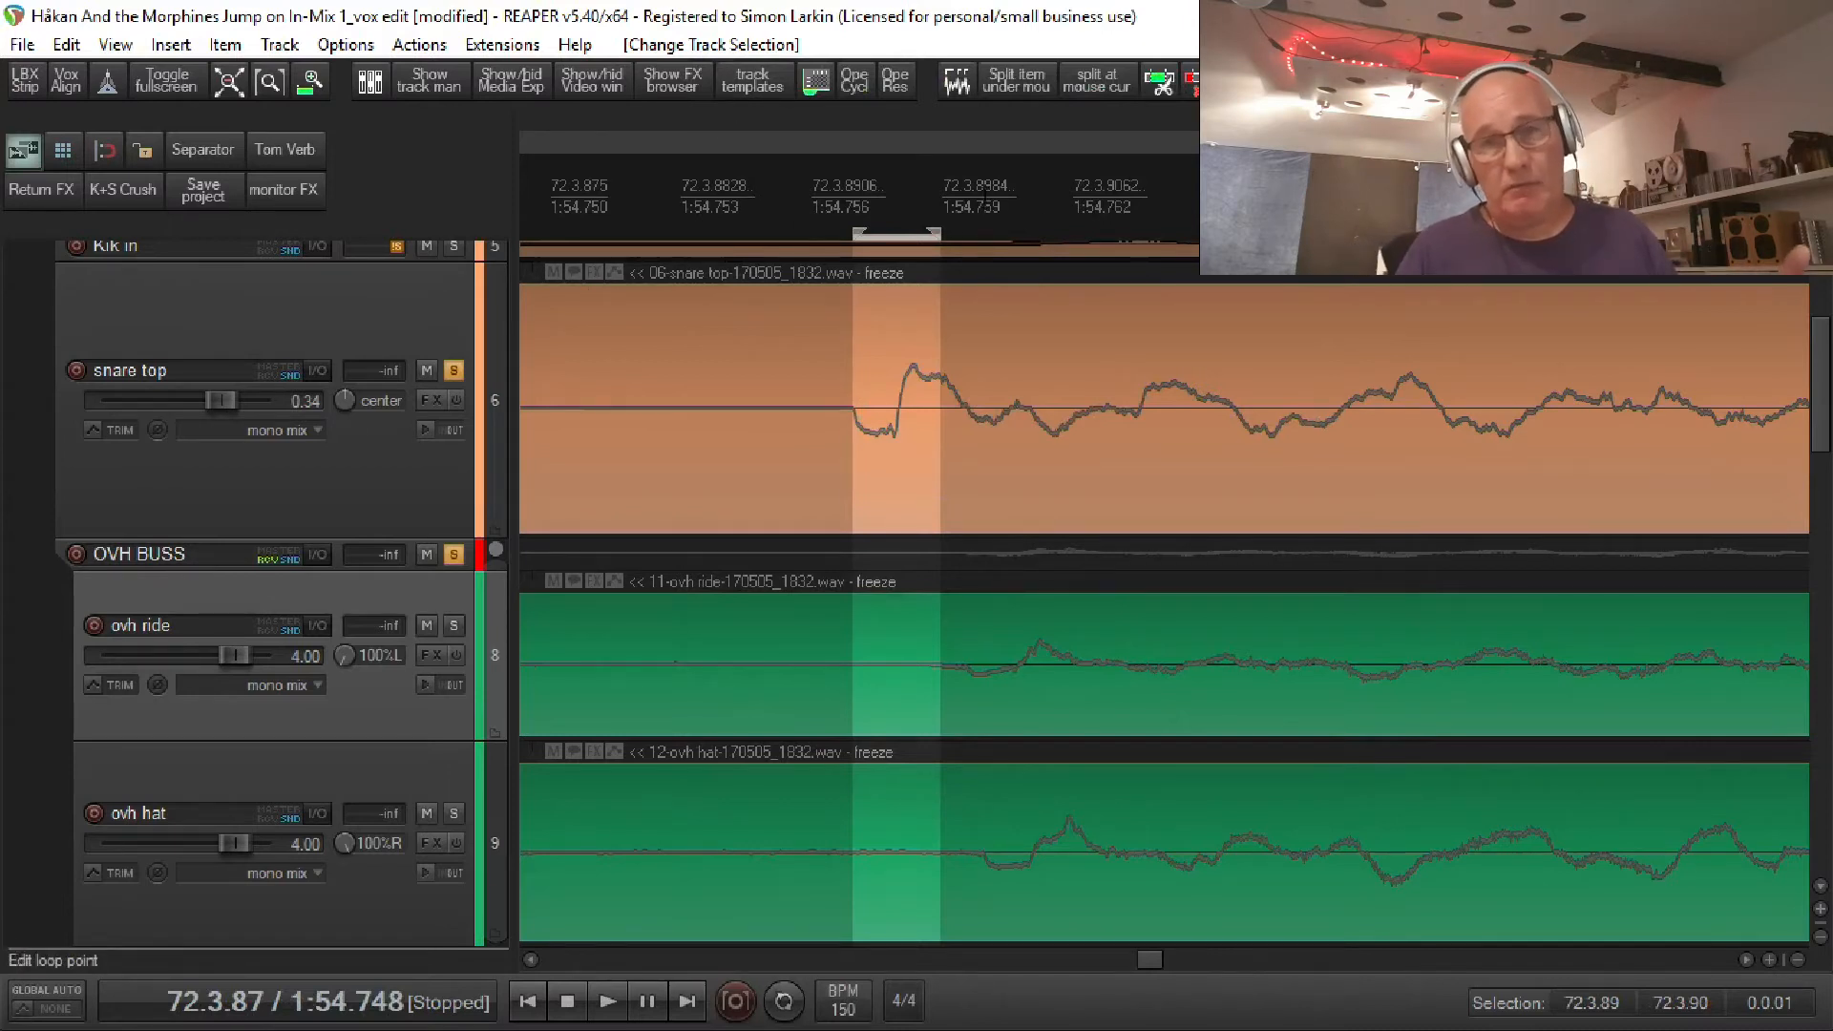
right_click(986, 204)
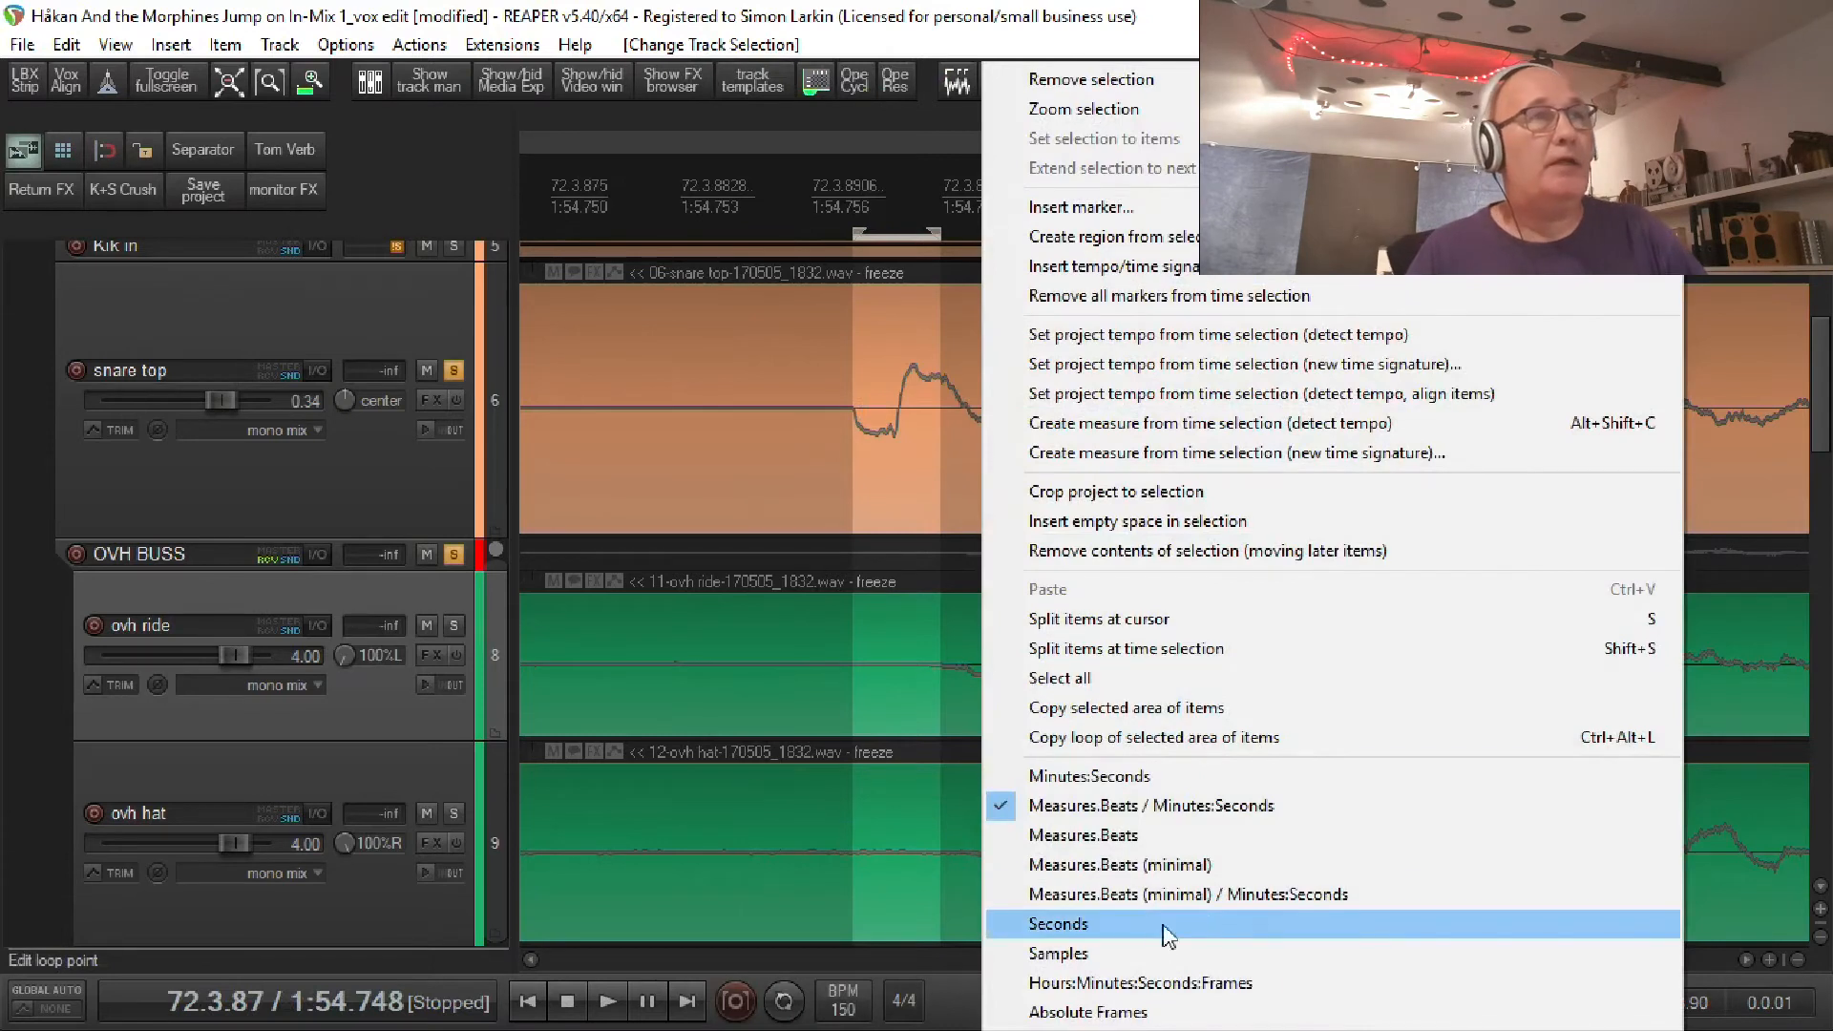
left_click(1057, 953)
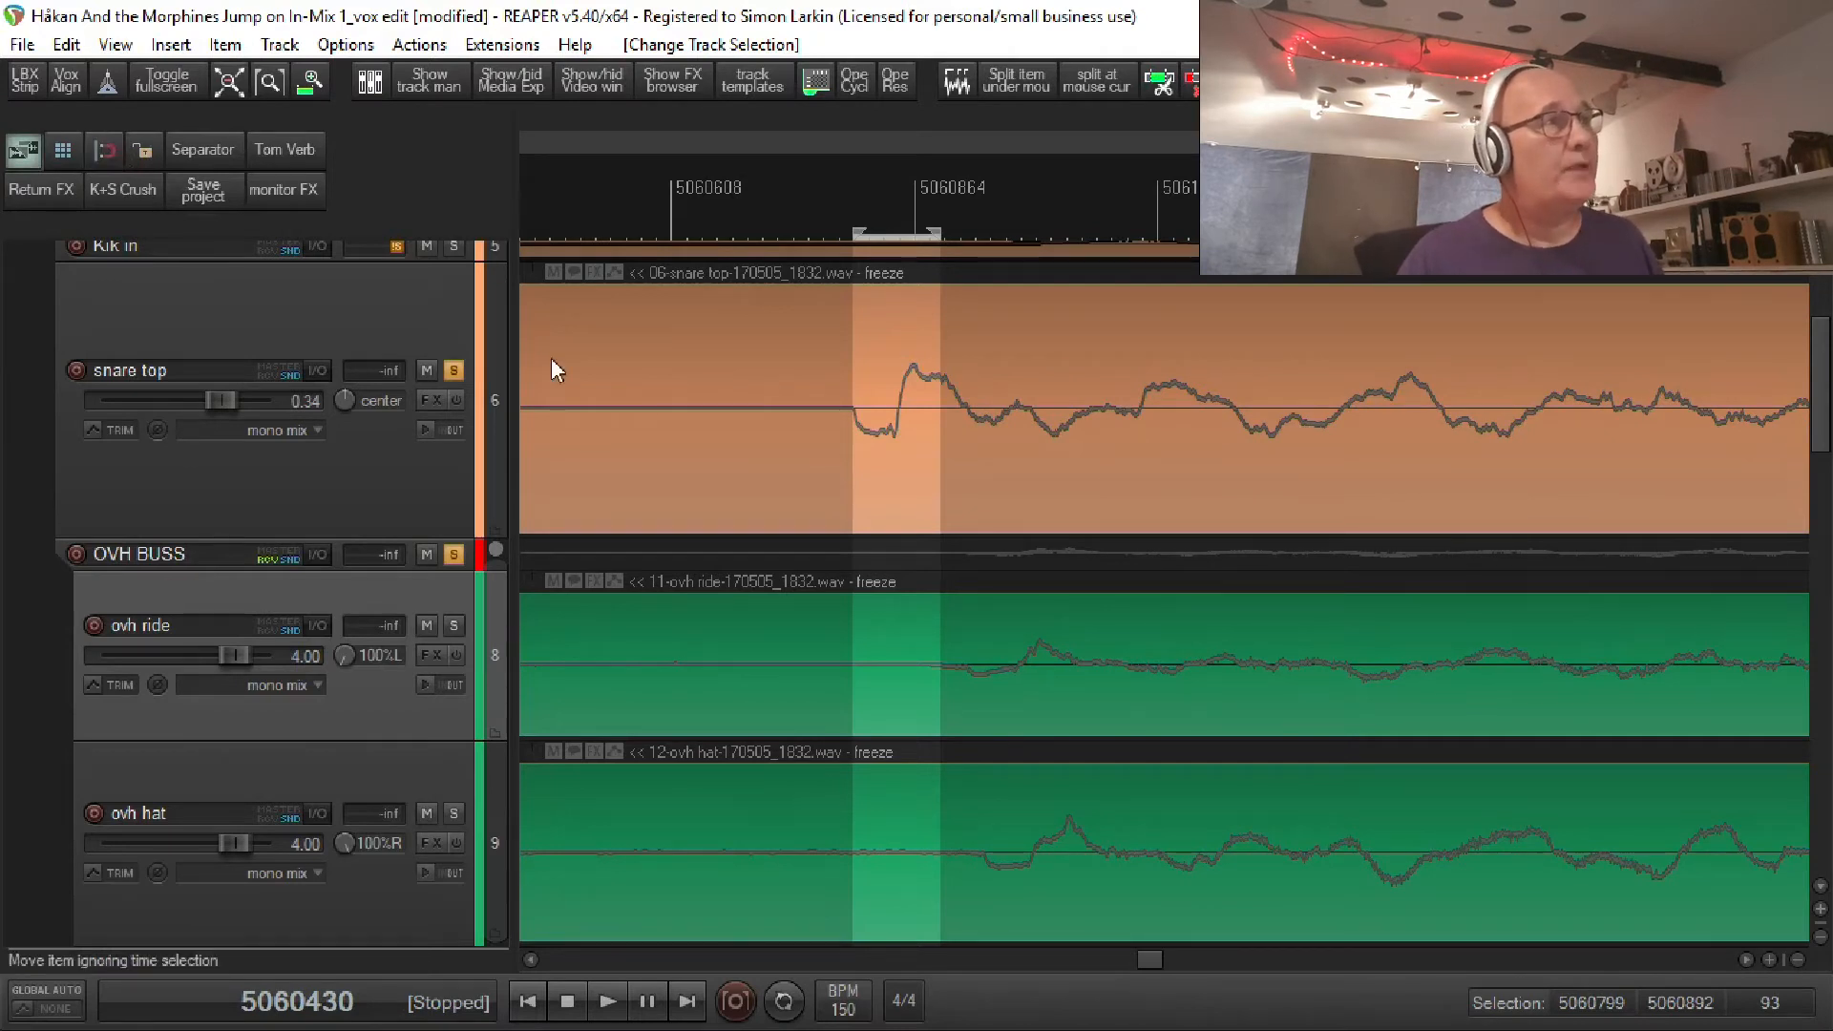
Measure the snare top to ovh ride delay by ending the time selection at sample 5060888, near the ride's onset.
scroll(897, 514, "up", 6)
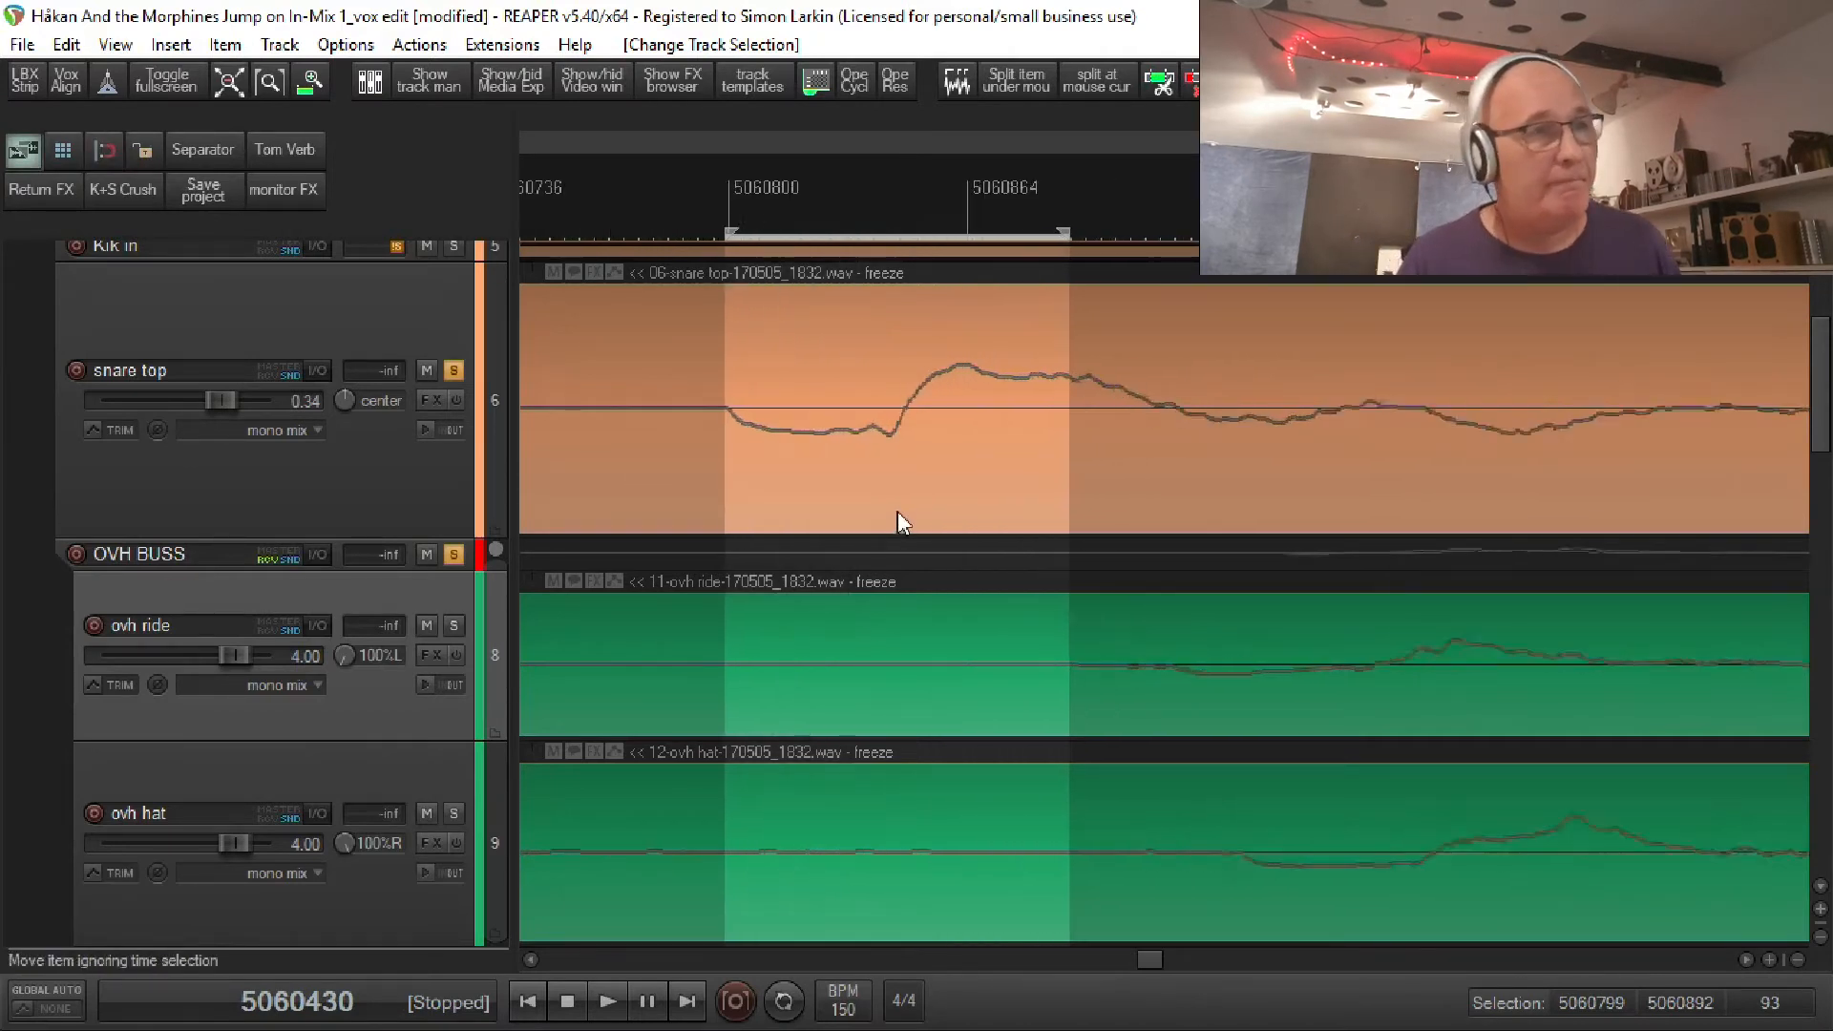
scroll(527, 435, "up", 2)
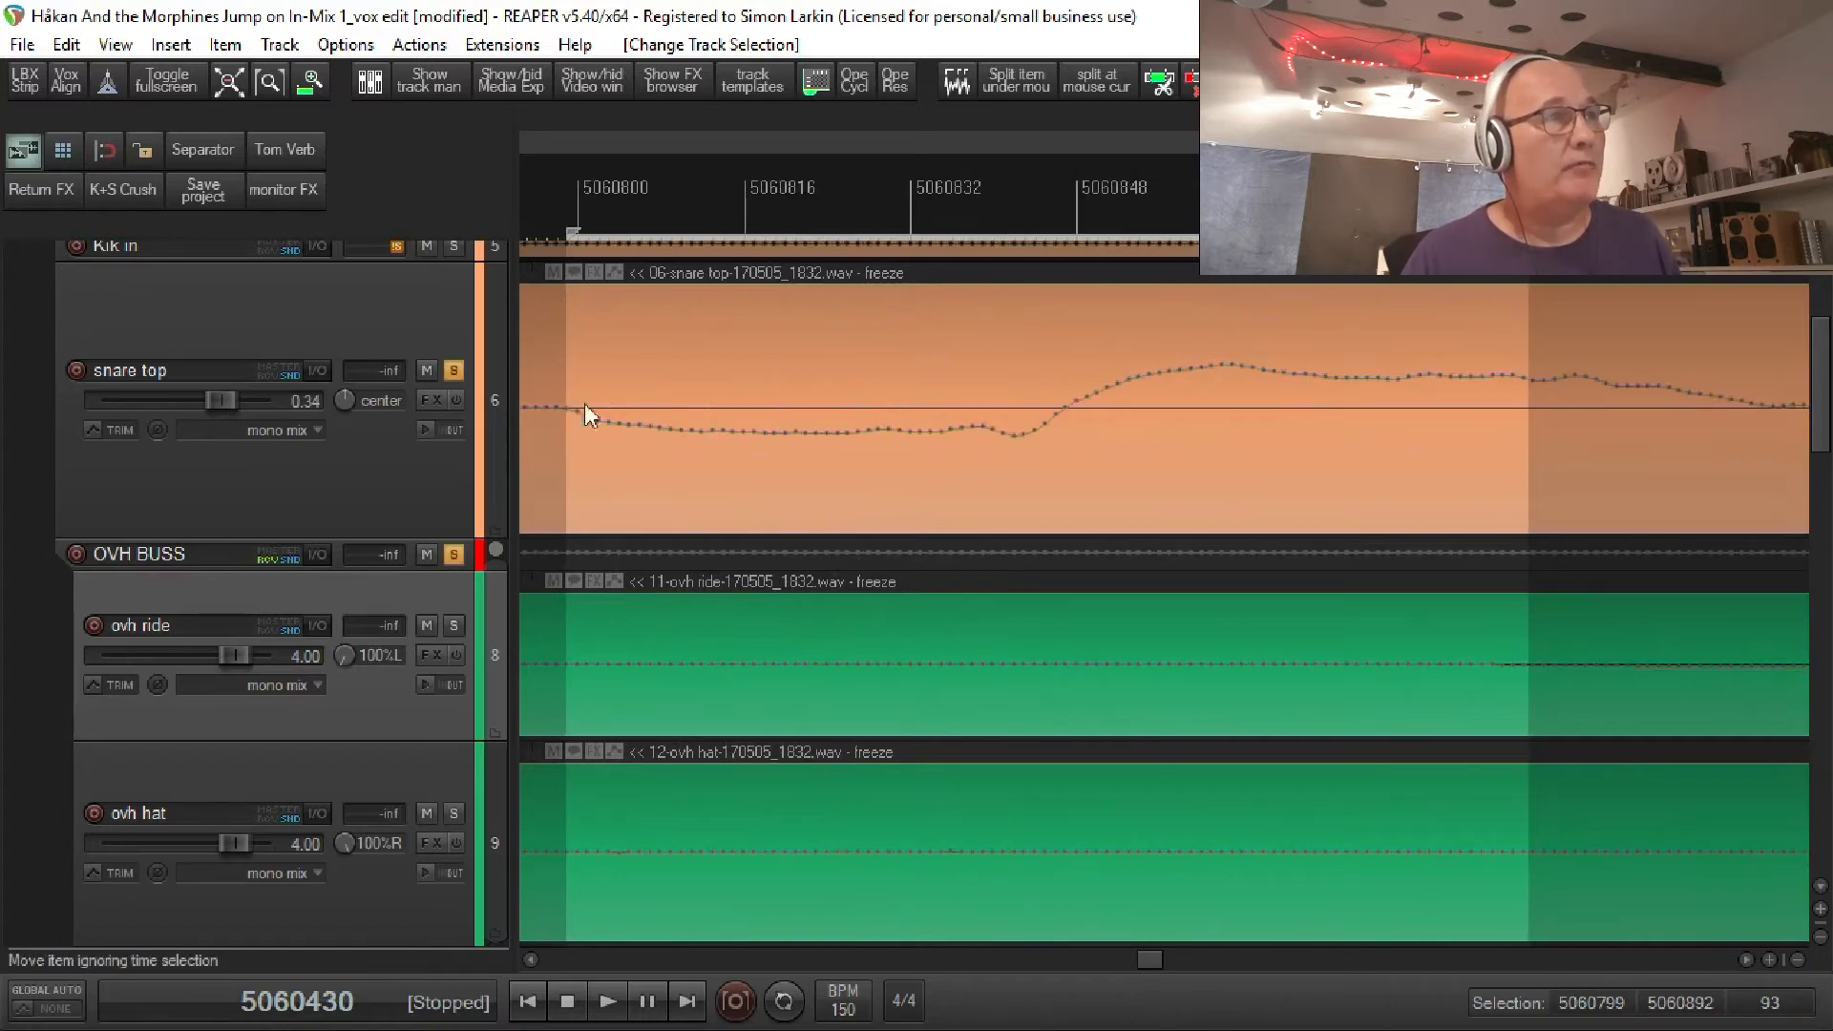
scroll(1307, 423, "down", 5)
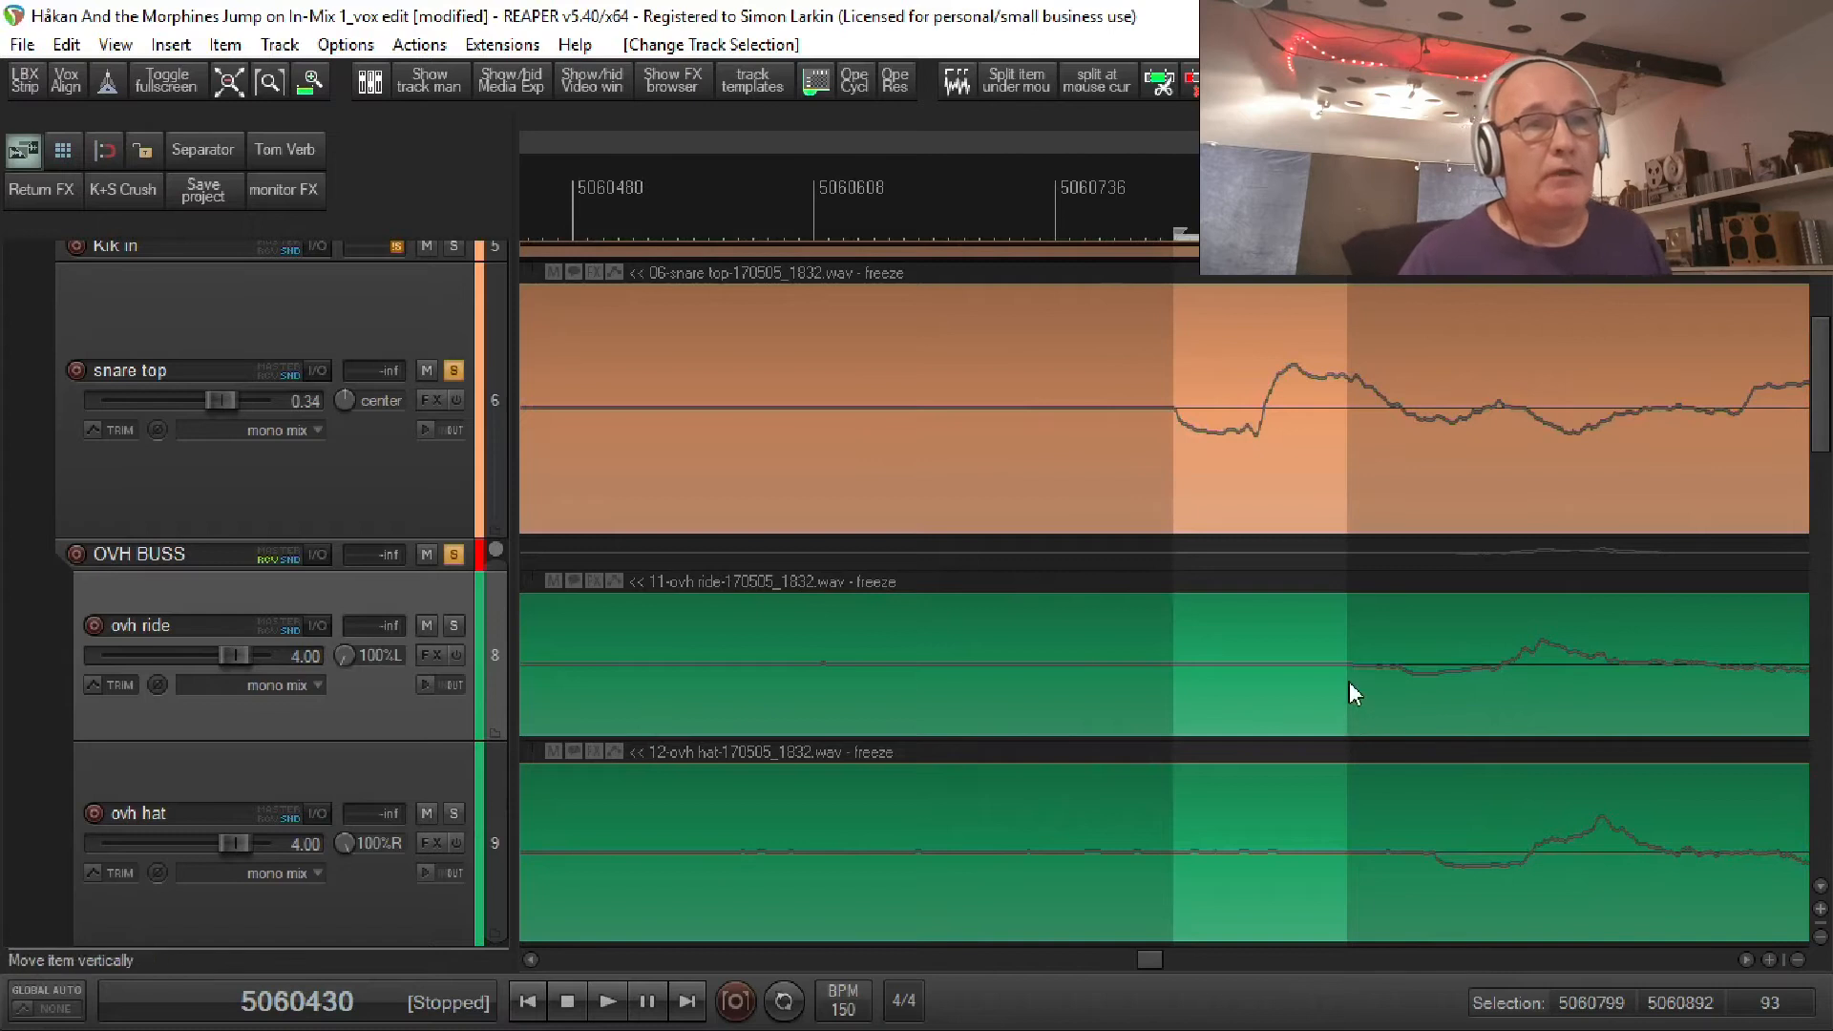
scroll(1279, 690, "up", 2)
scroll(1064, 685, "up", 2)
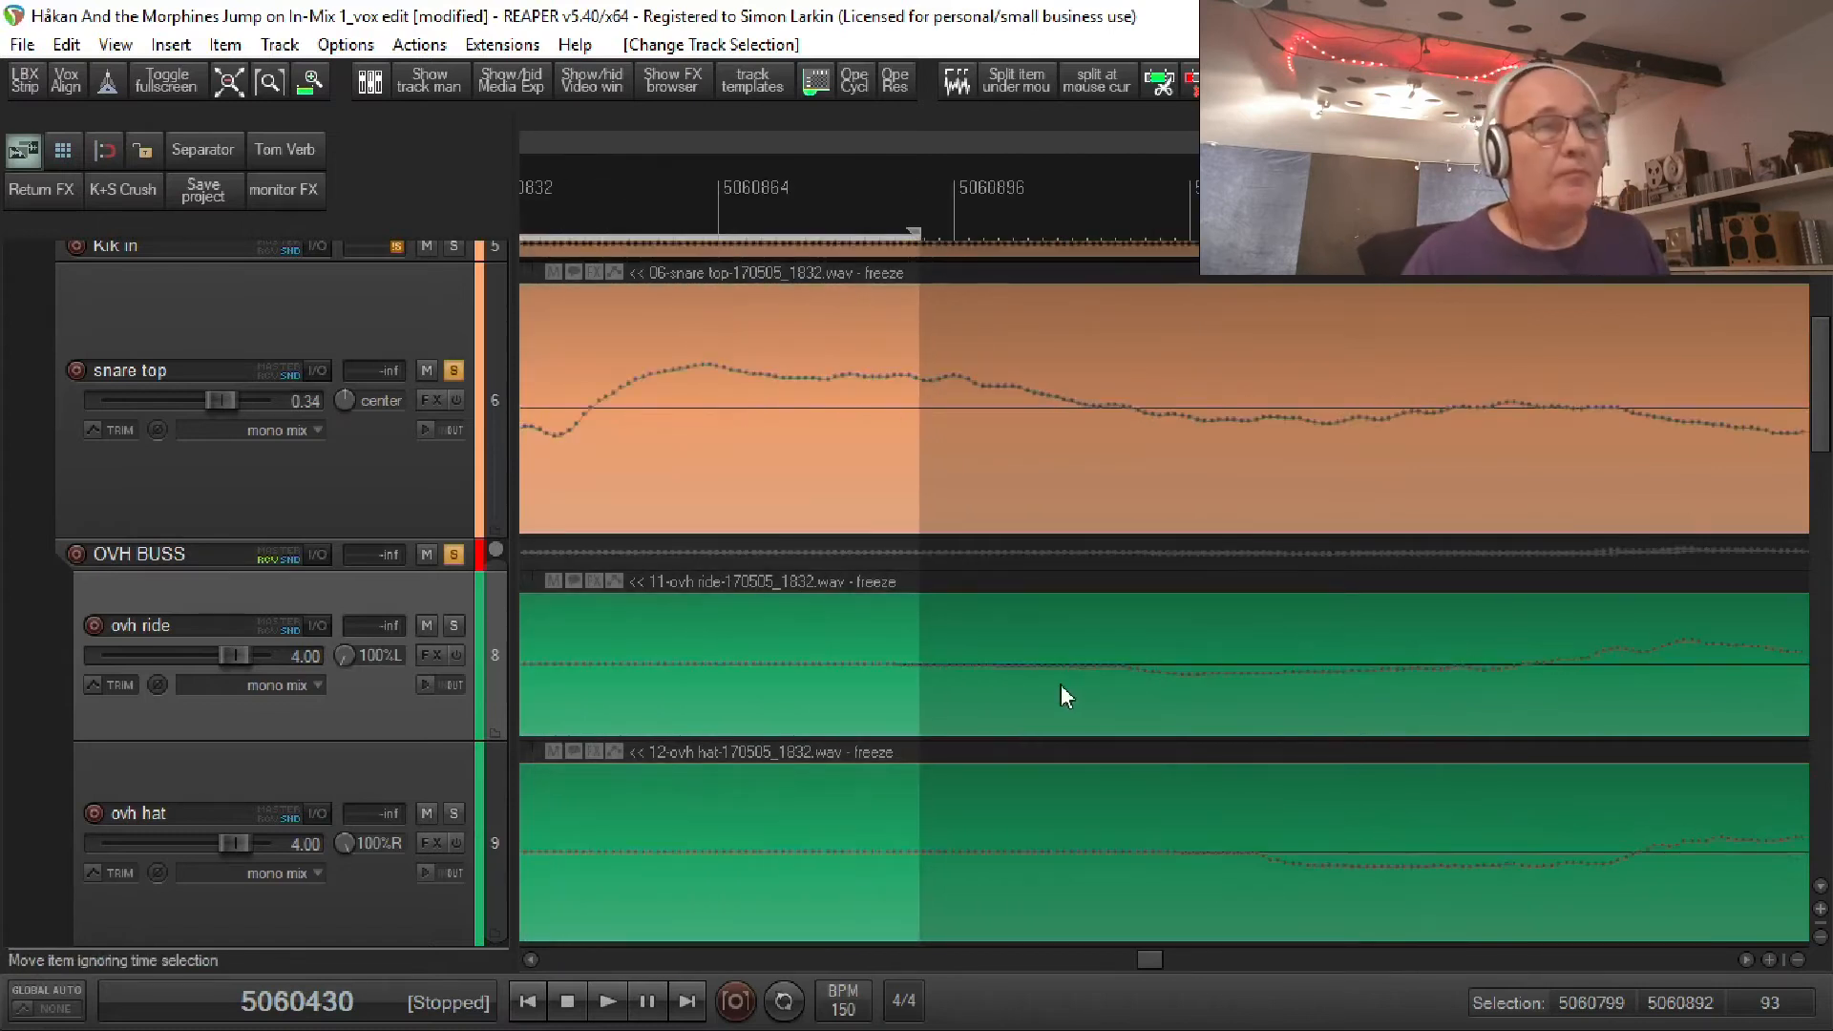
scroll(1061, 686, "up", 1)
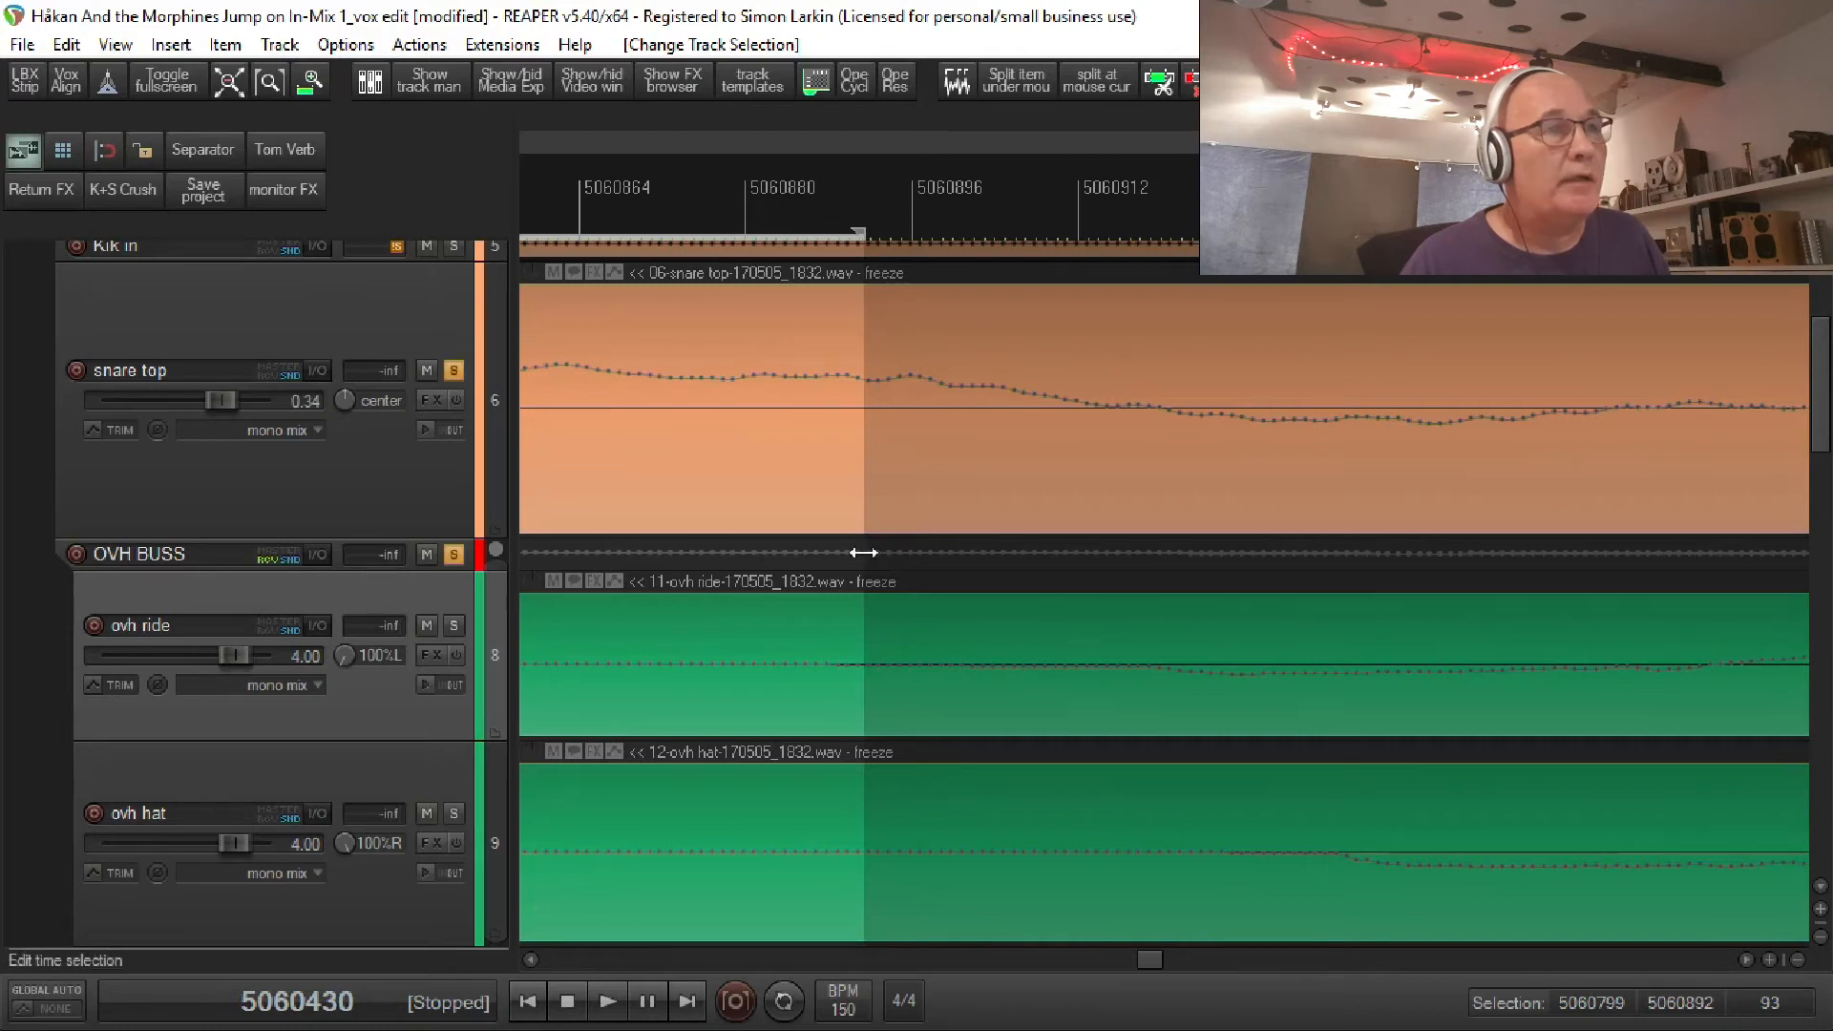
left_click_drag(863, 551, 829, 567)
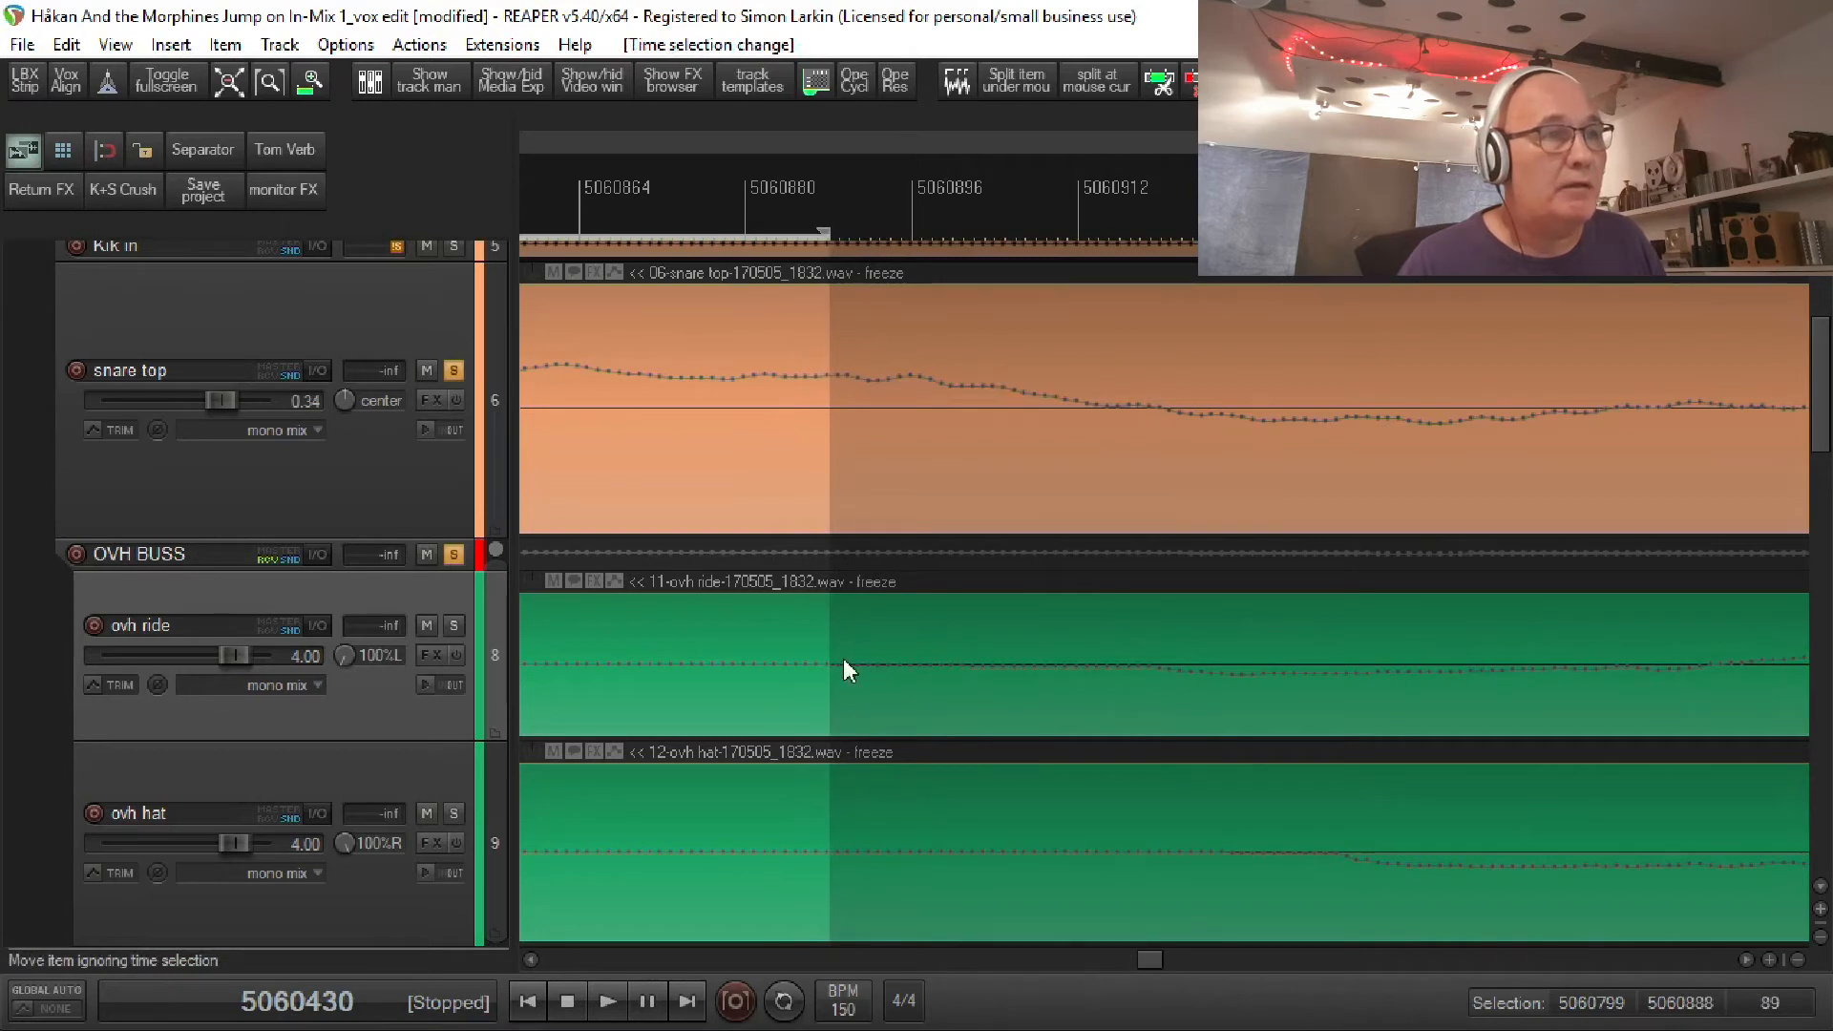
Measure the snare top to ovh hat delay by moving the time selection's end to sample 5060927, near the hat's onset.
scroll(844, 669, "down", 5)
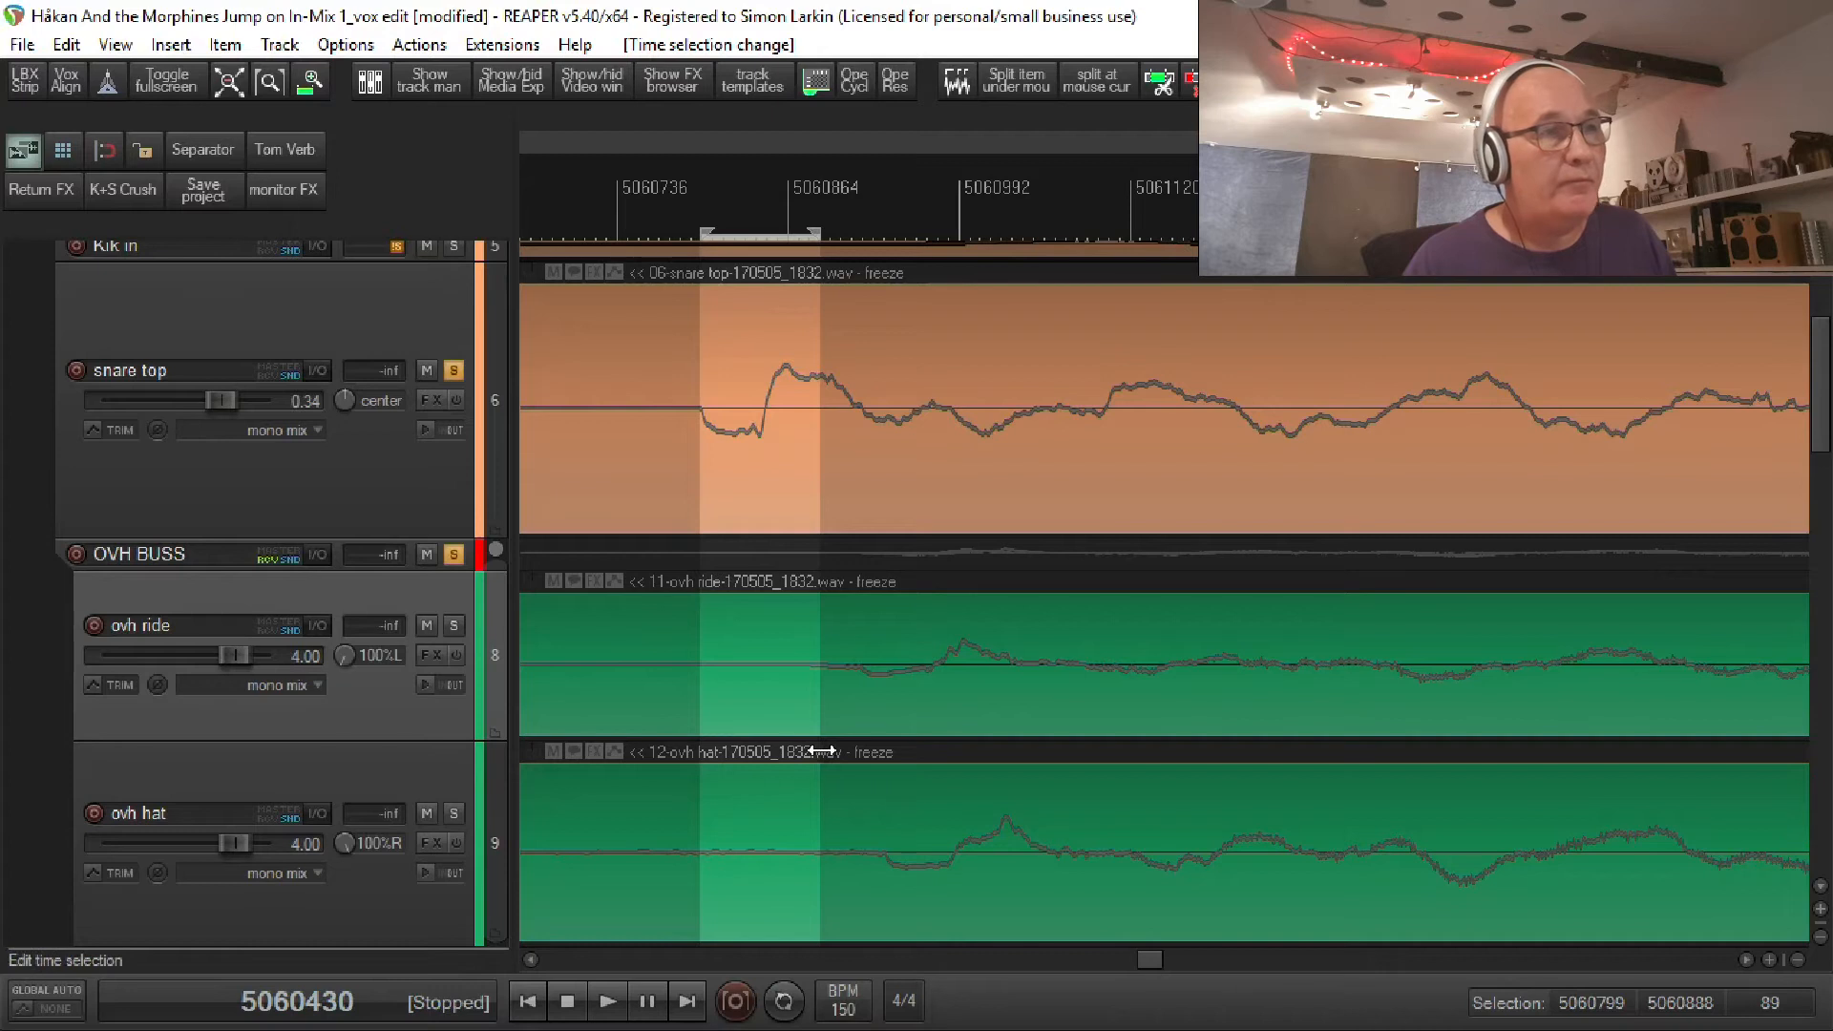
left_click_drag(821, 751, 886, 751)
scroll(885, 752, "up", 8)
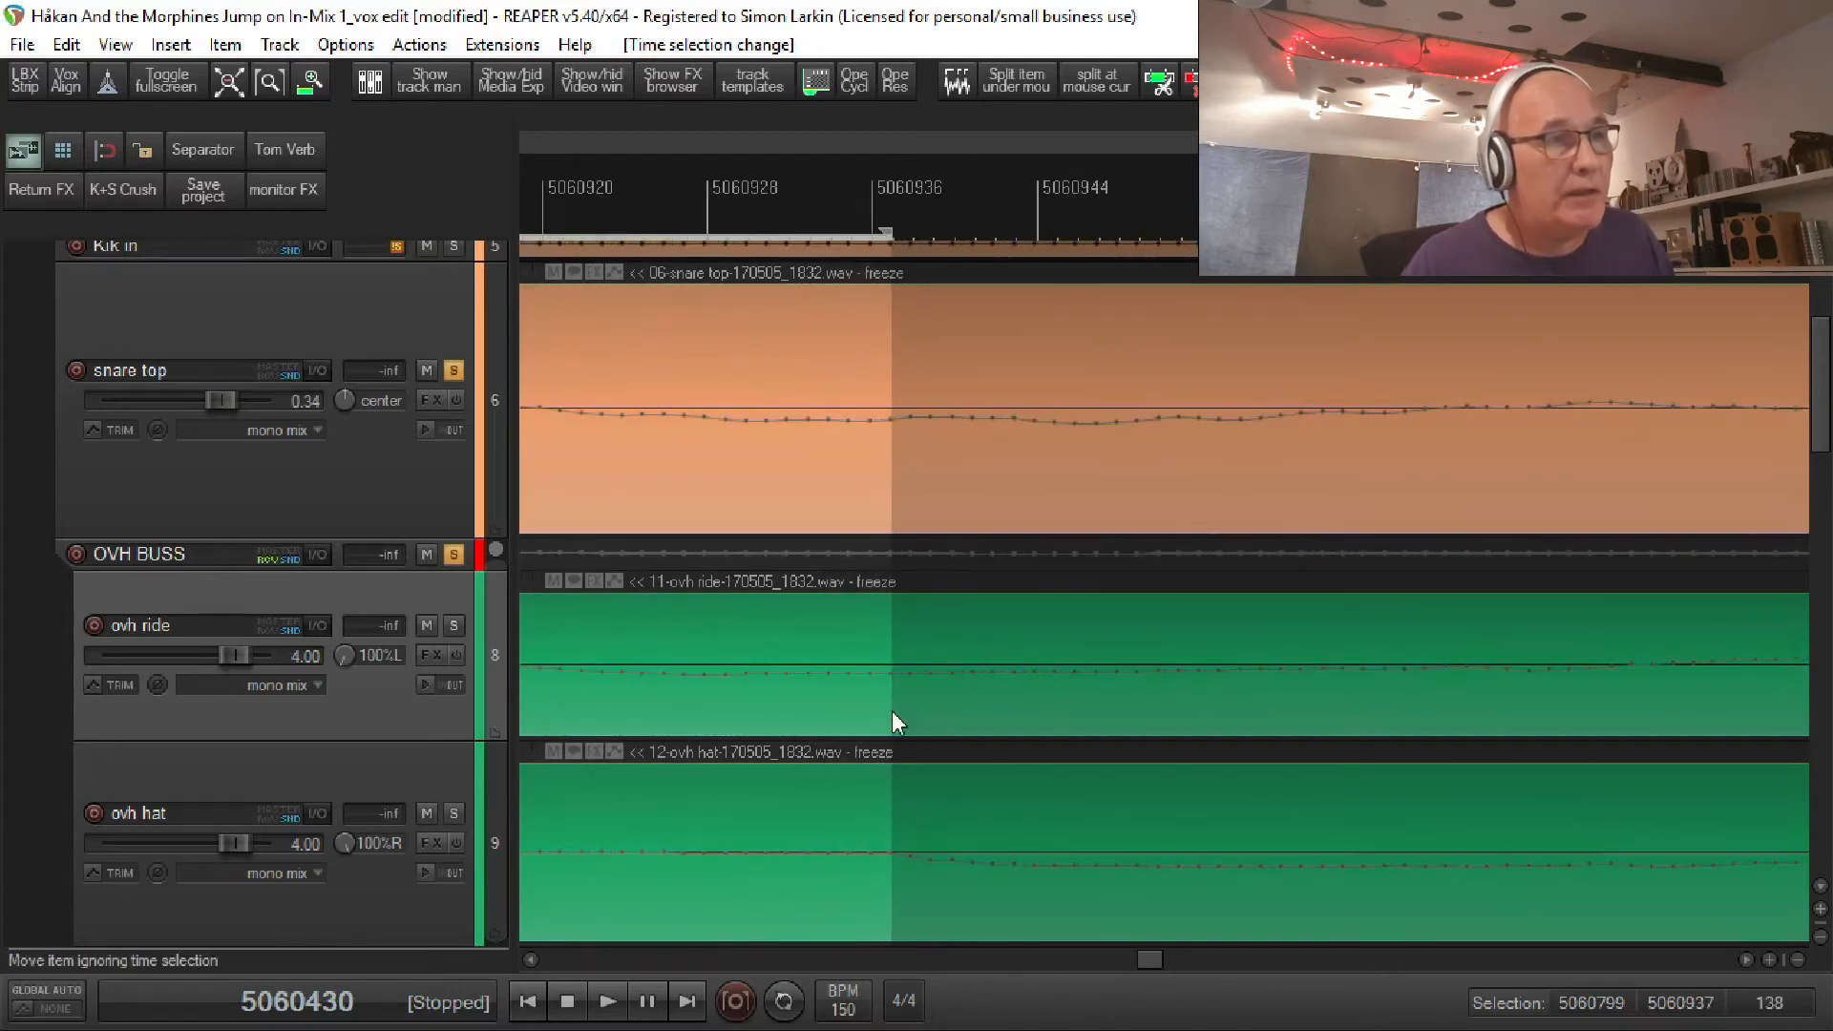
left_click_drag(892, 750, 680, 768)
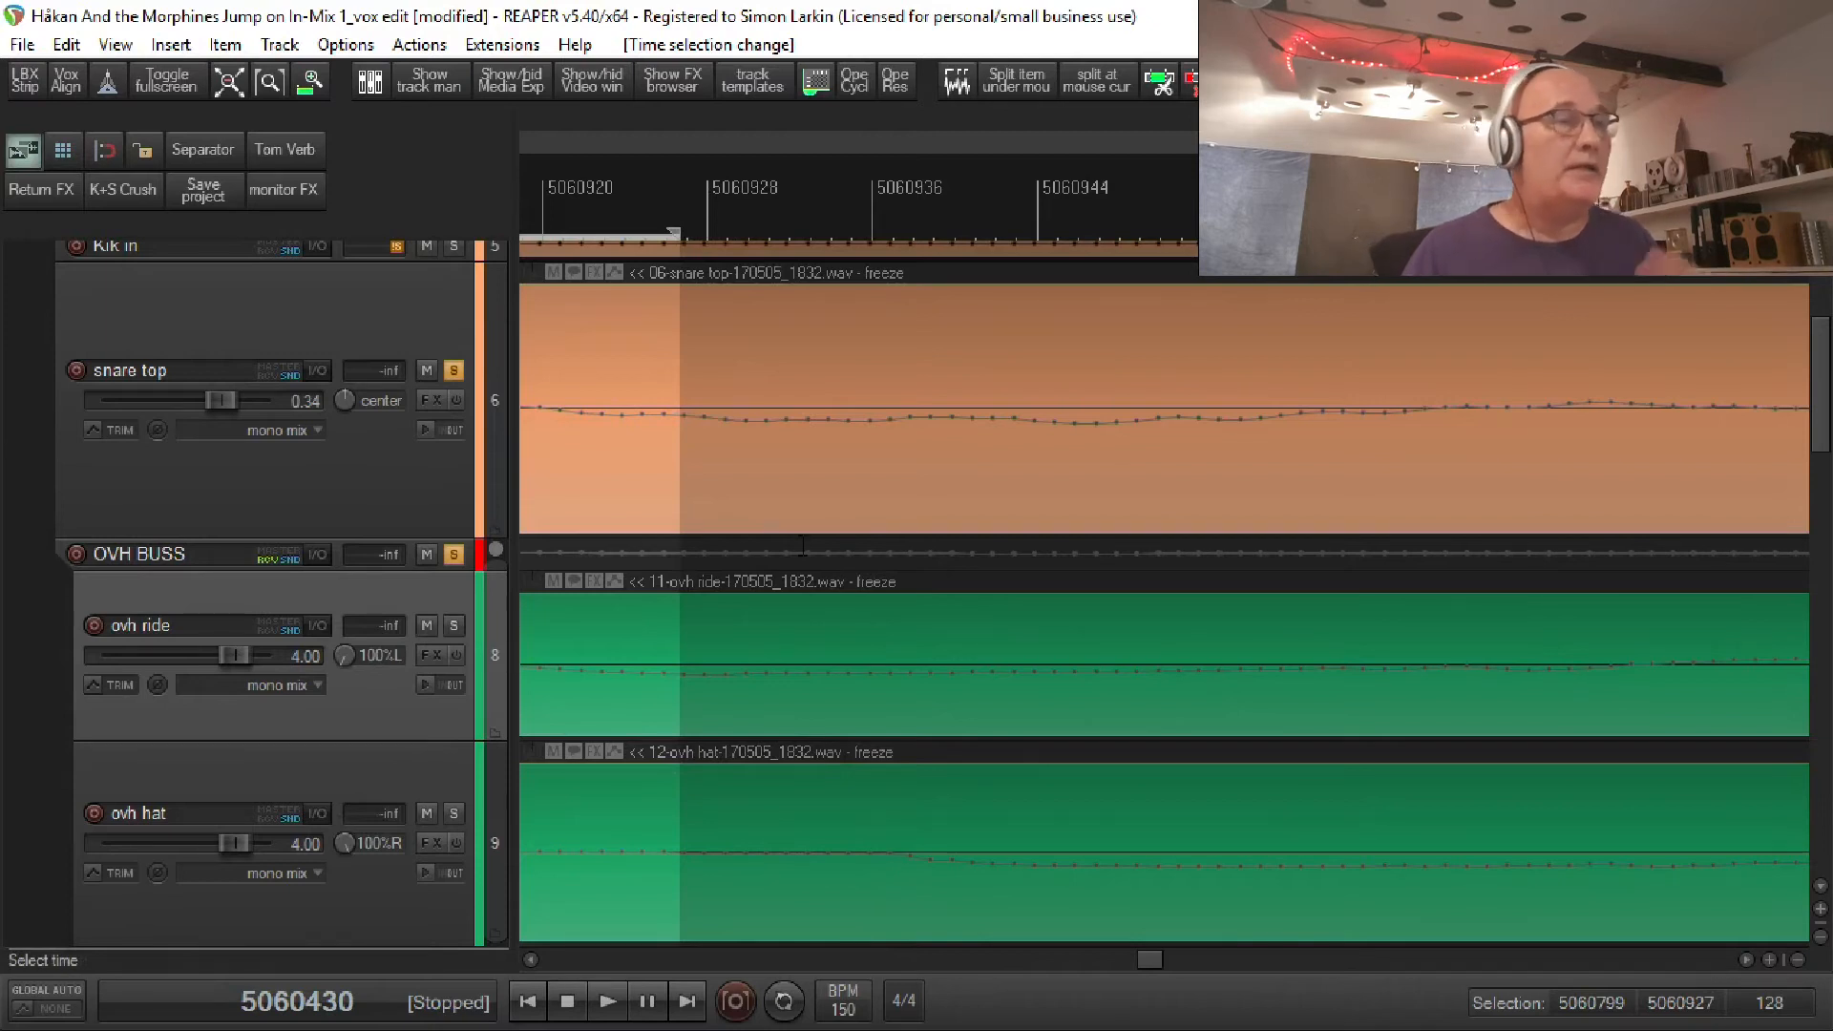
scroll(729, 593, "down", 6)
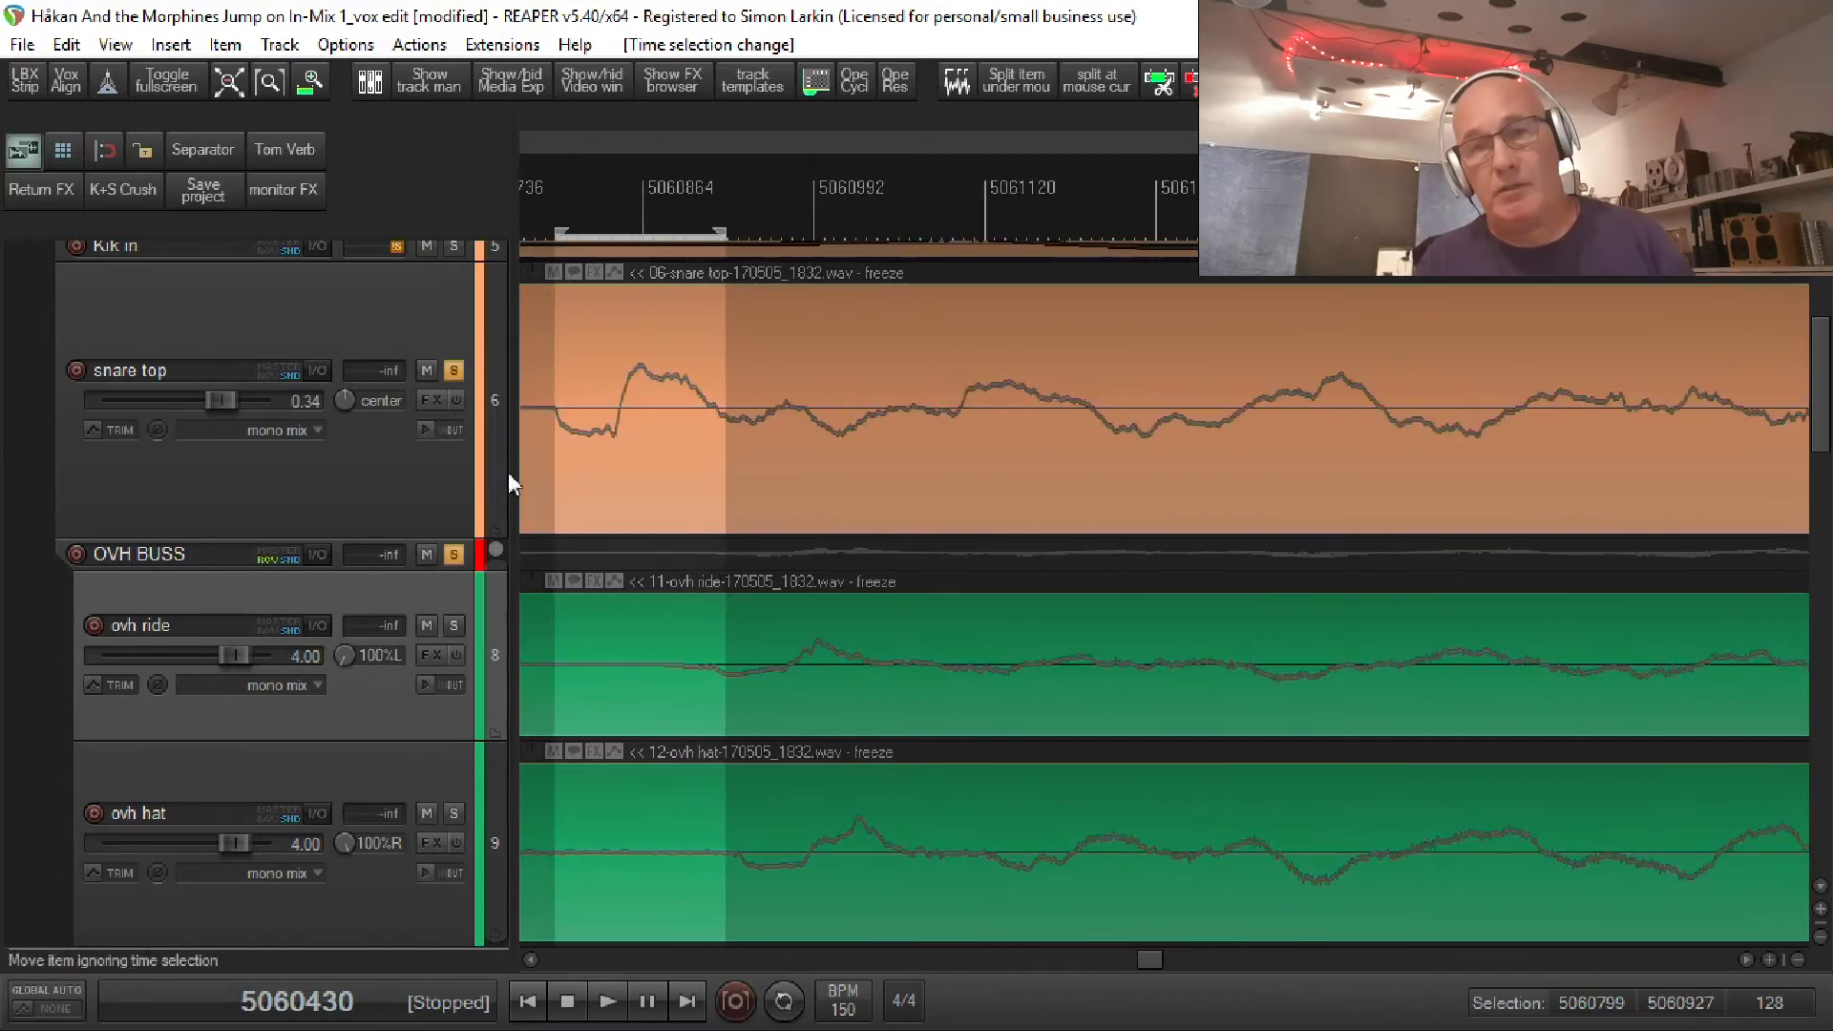
Find the JS plugin Time Adjustment Delay with the filter "time adjust" and add it to the snare top track.
left_click(455, 397)
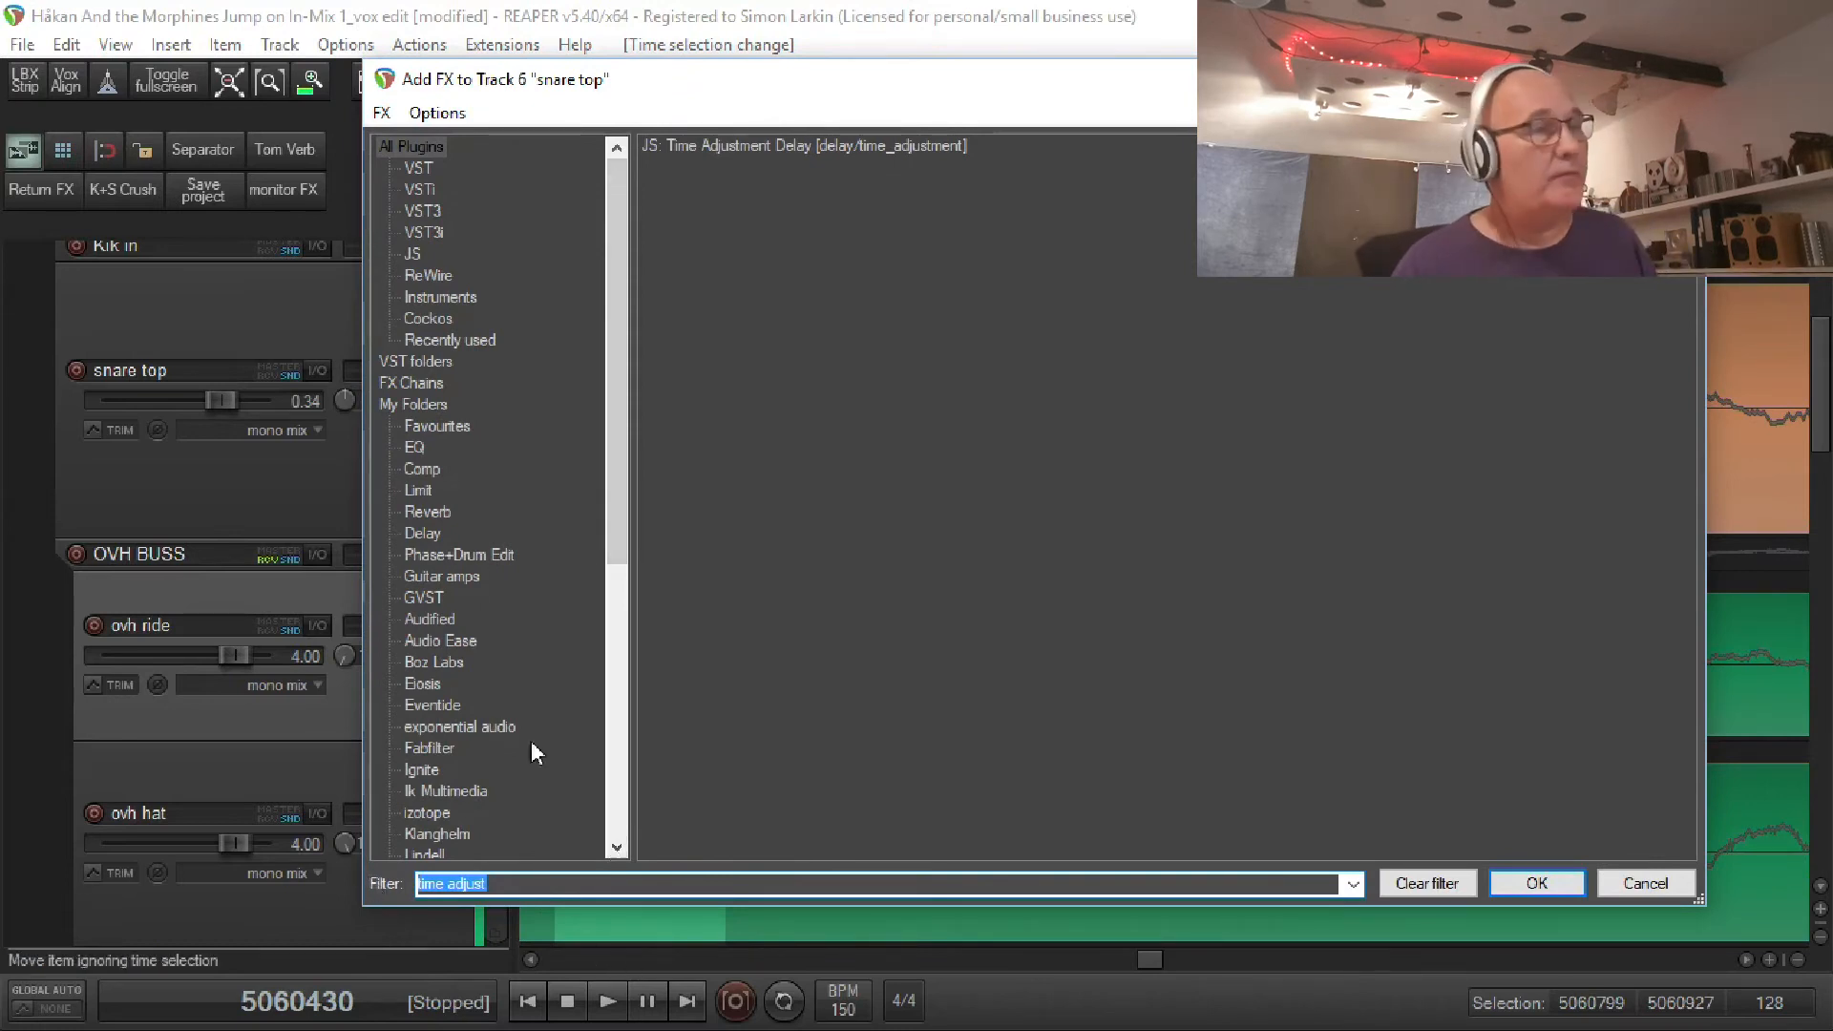
left_click(1426, 883)
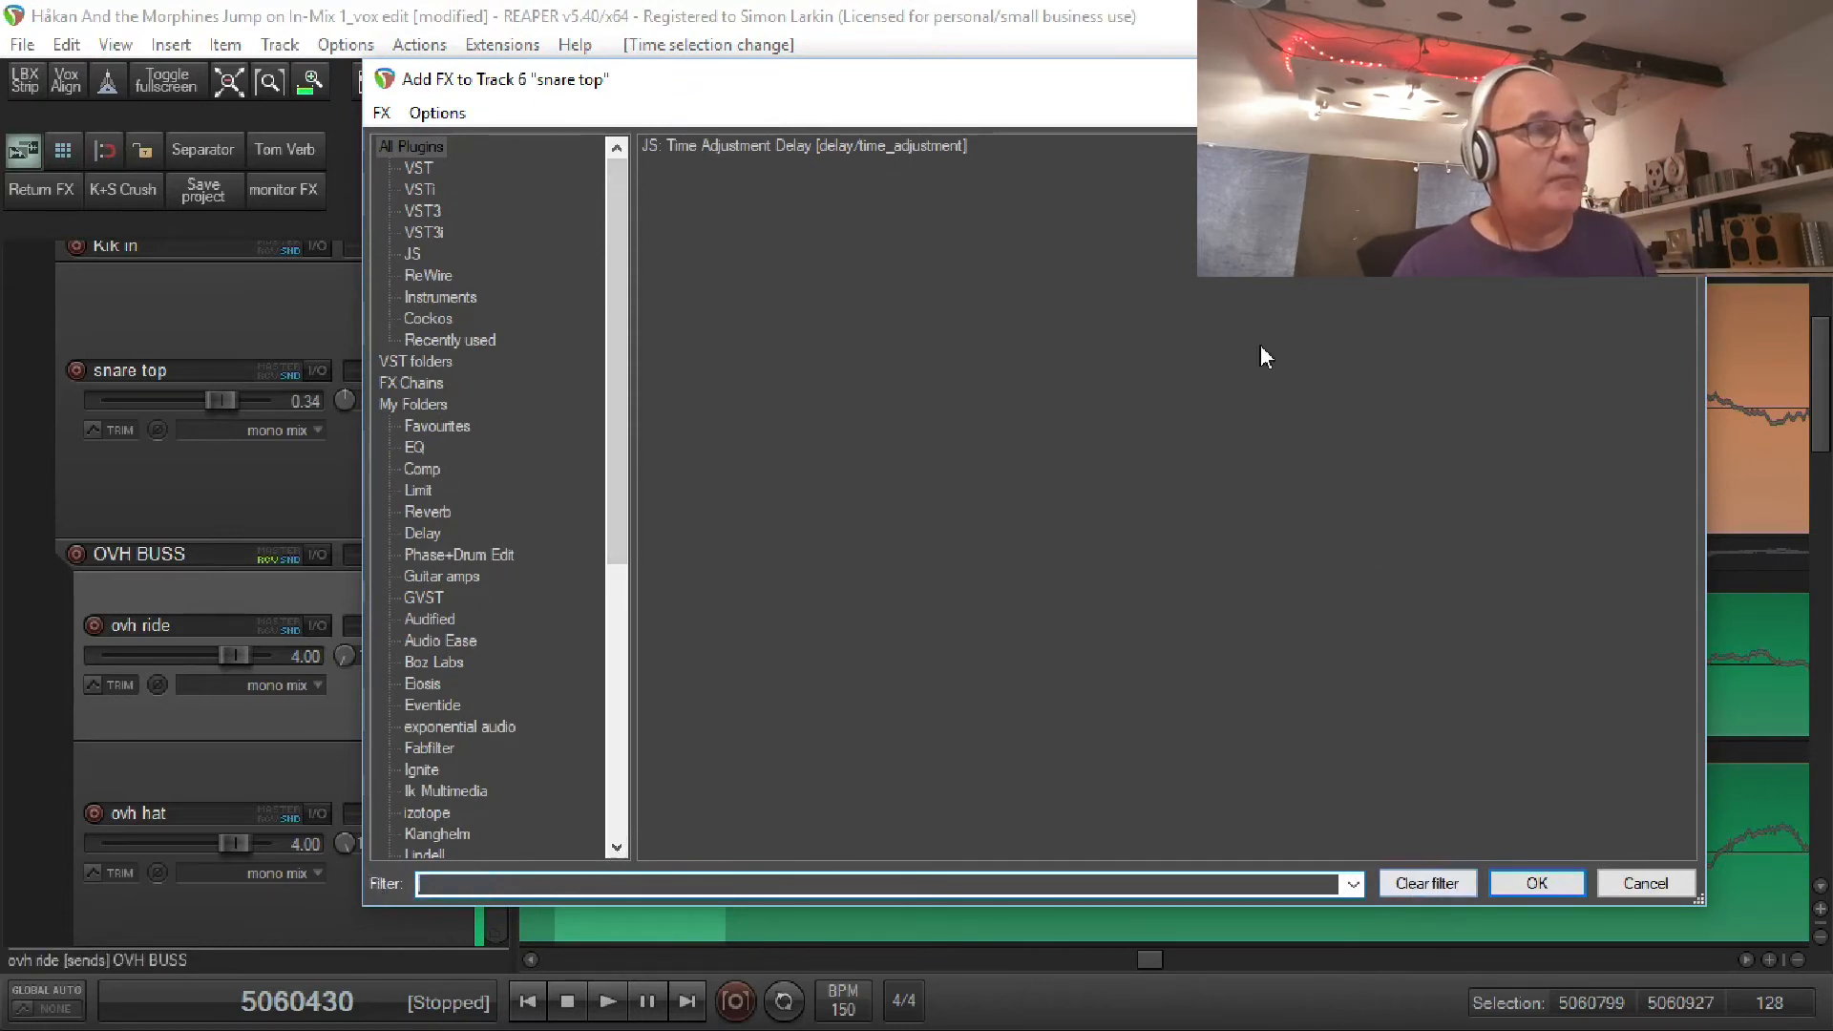
left_click(416, 255)
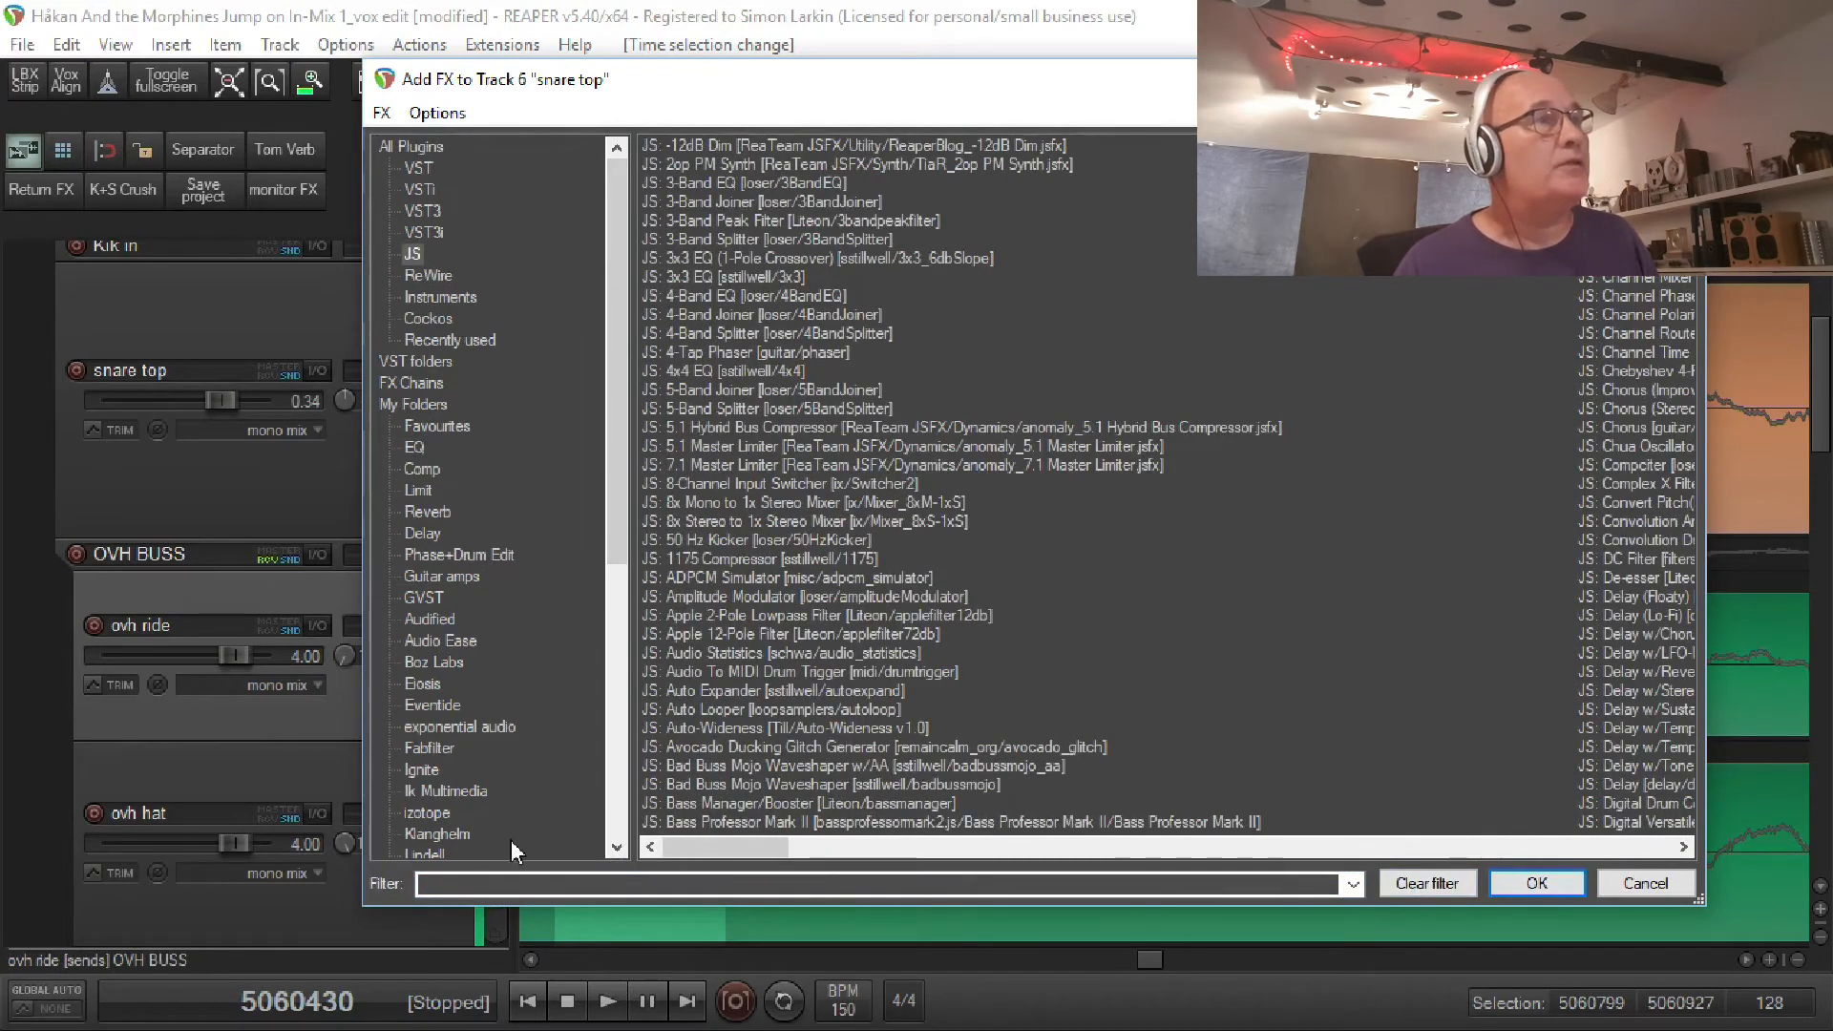
left_click(518, 883)
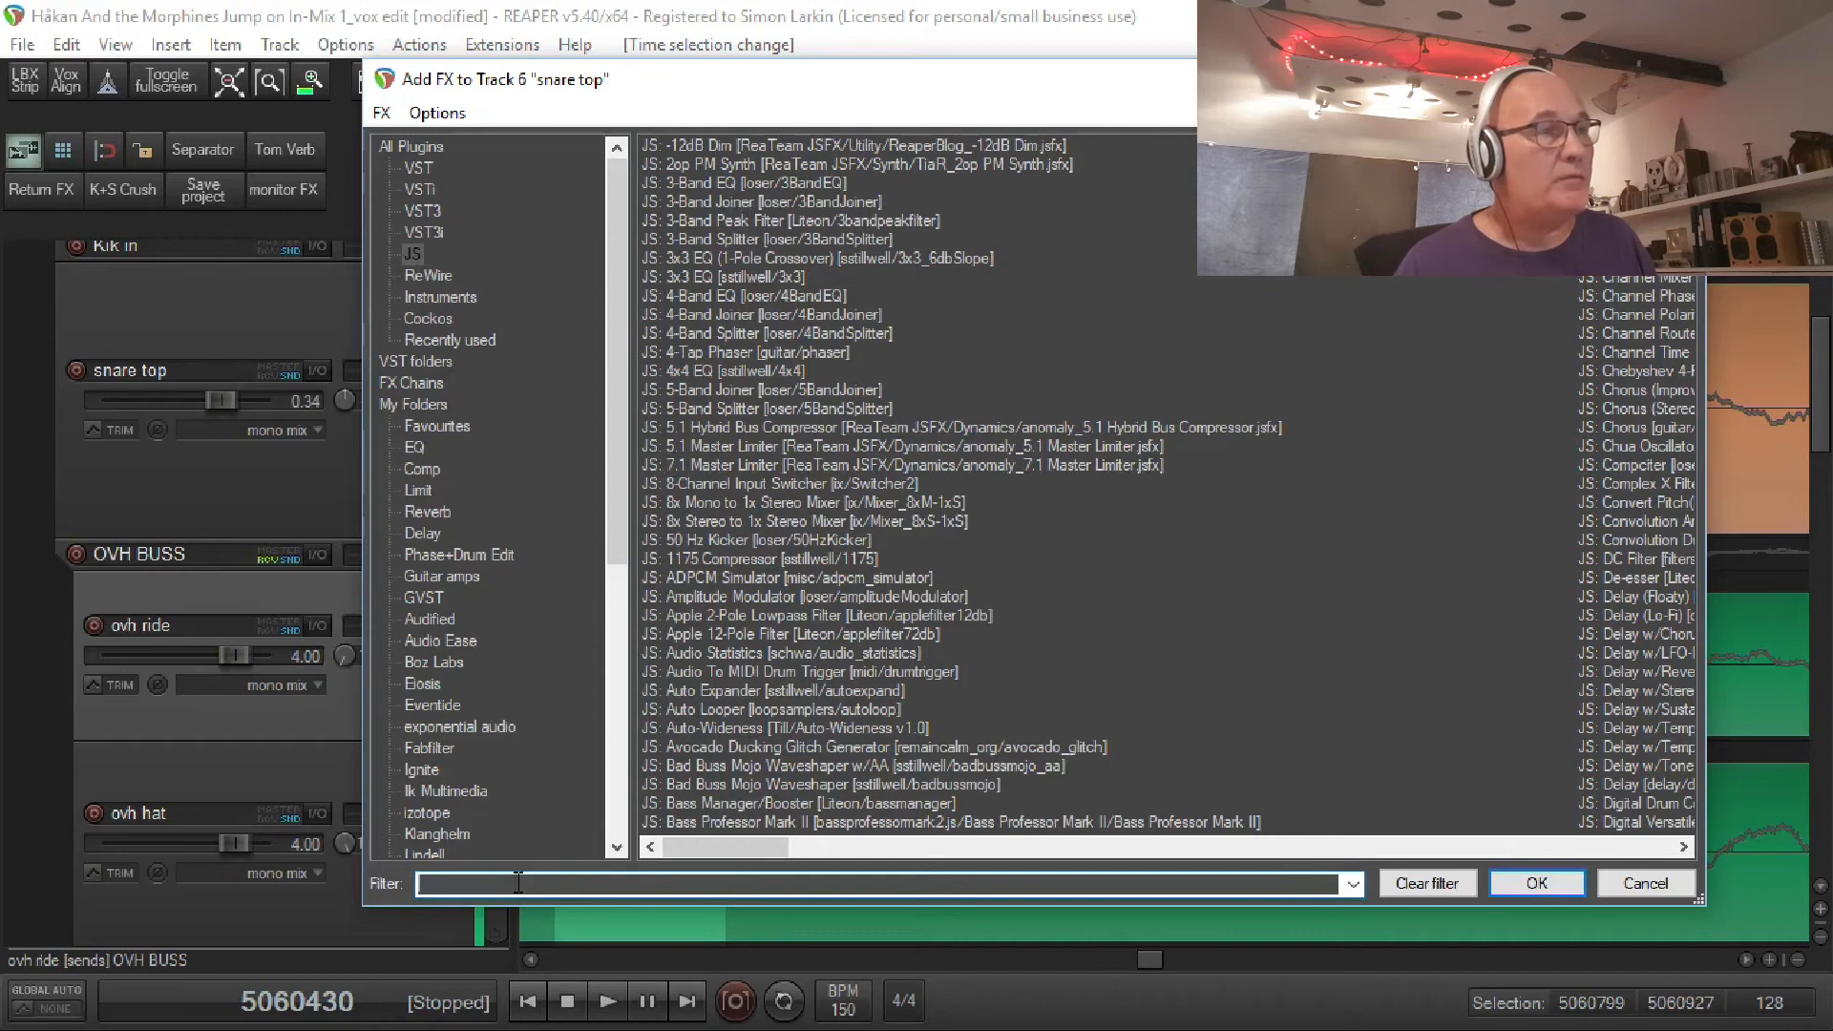
type("time")
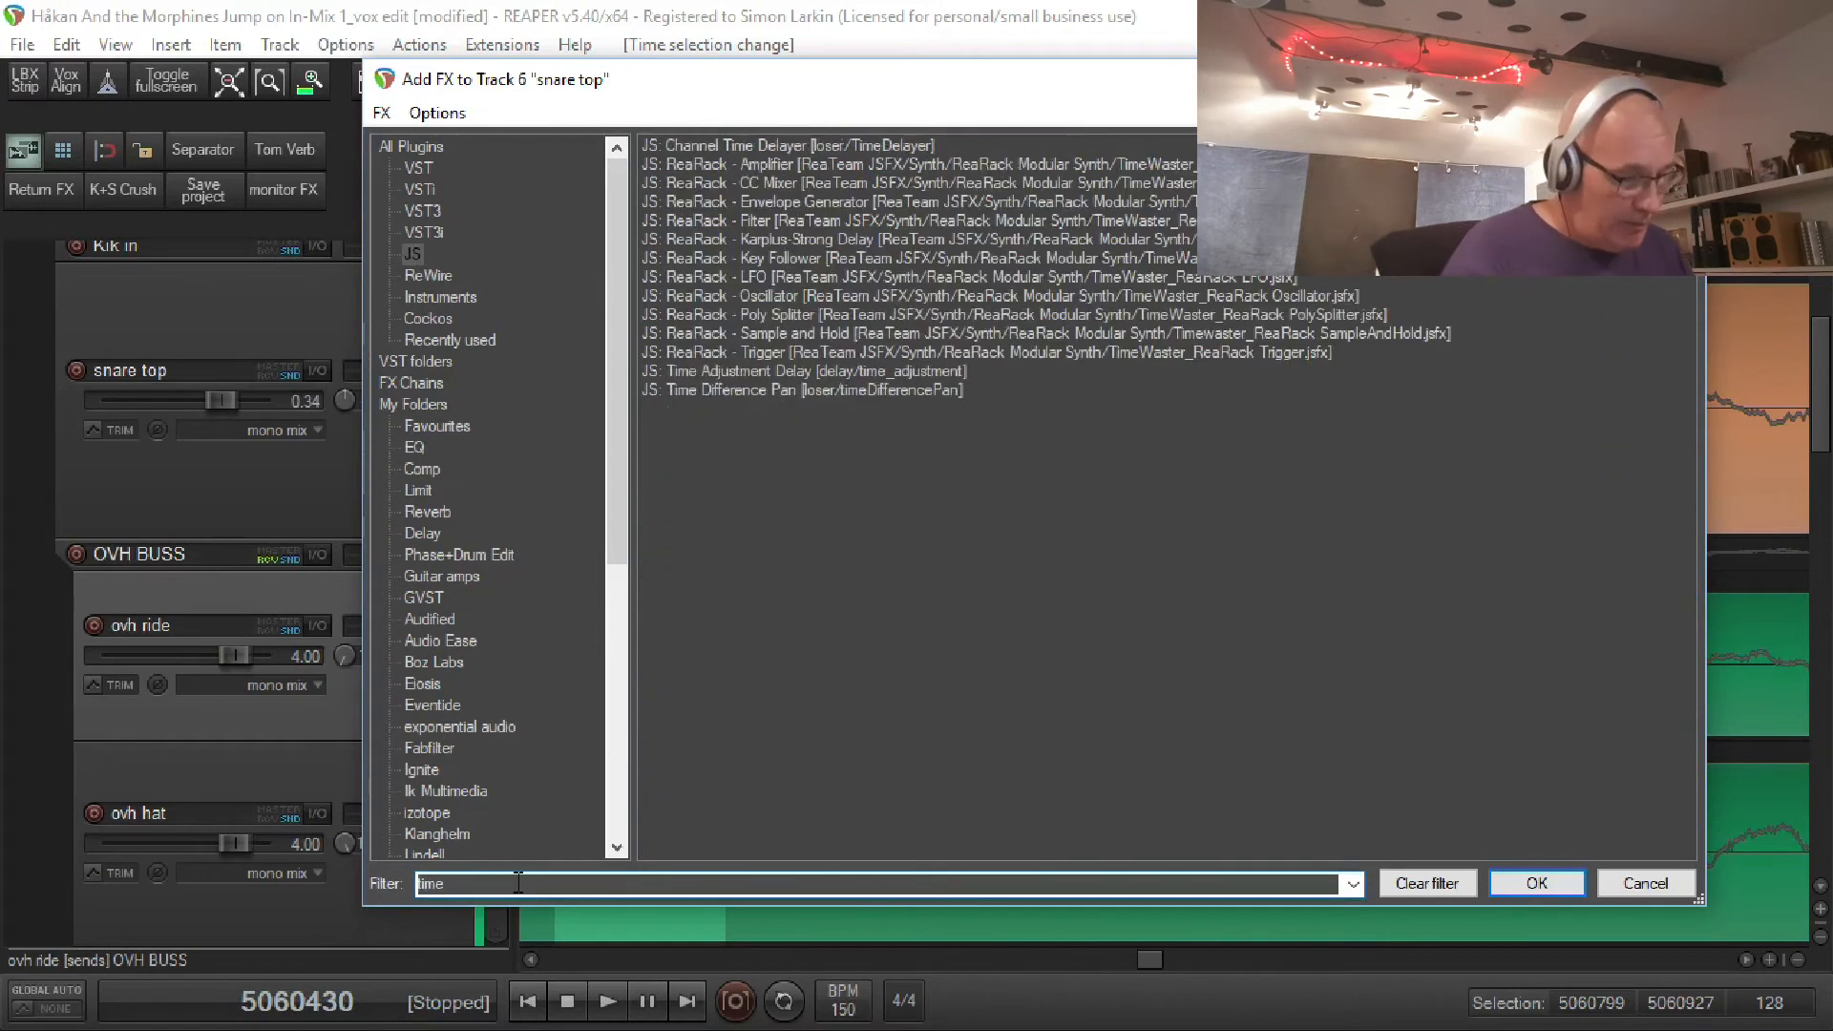
type(" ad")
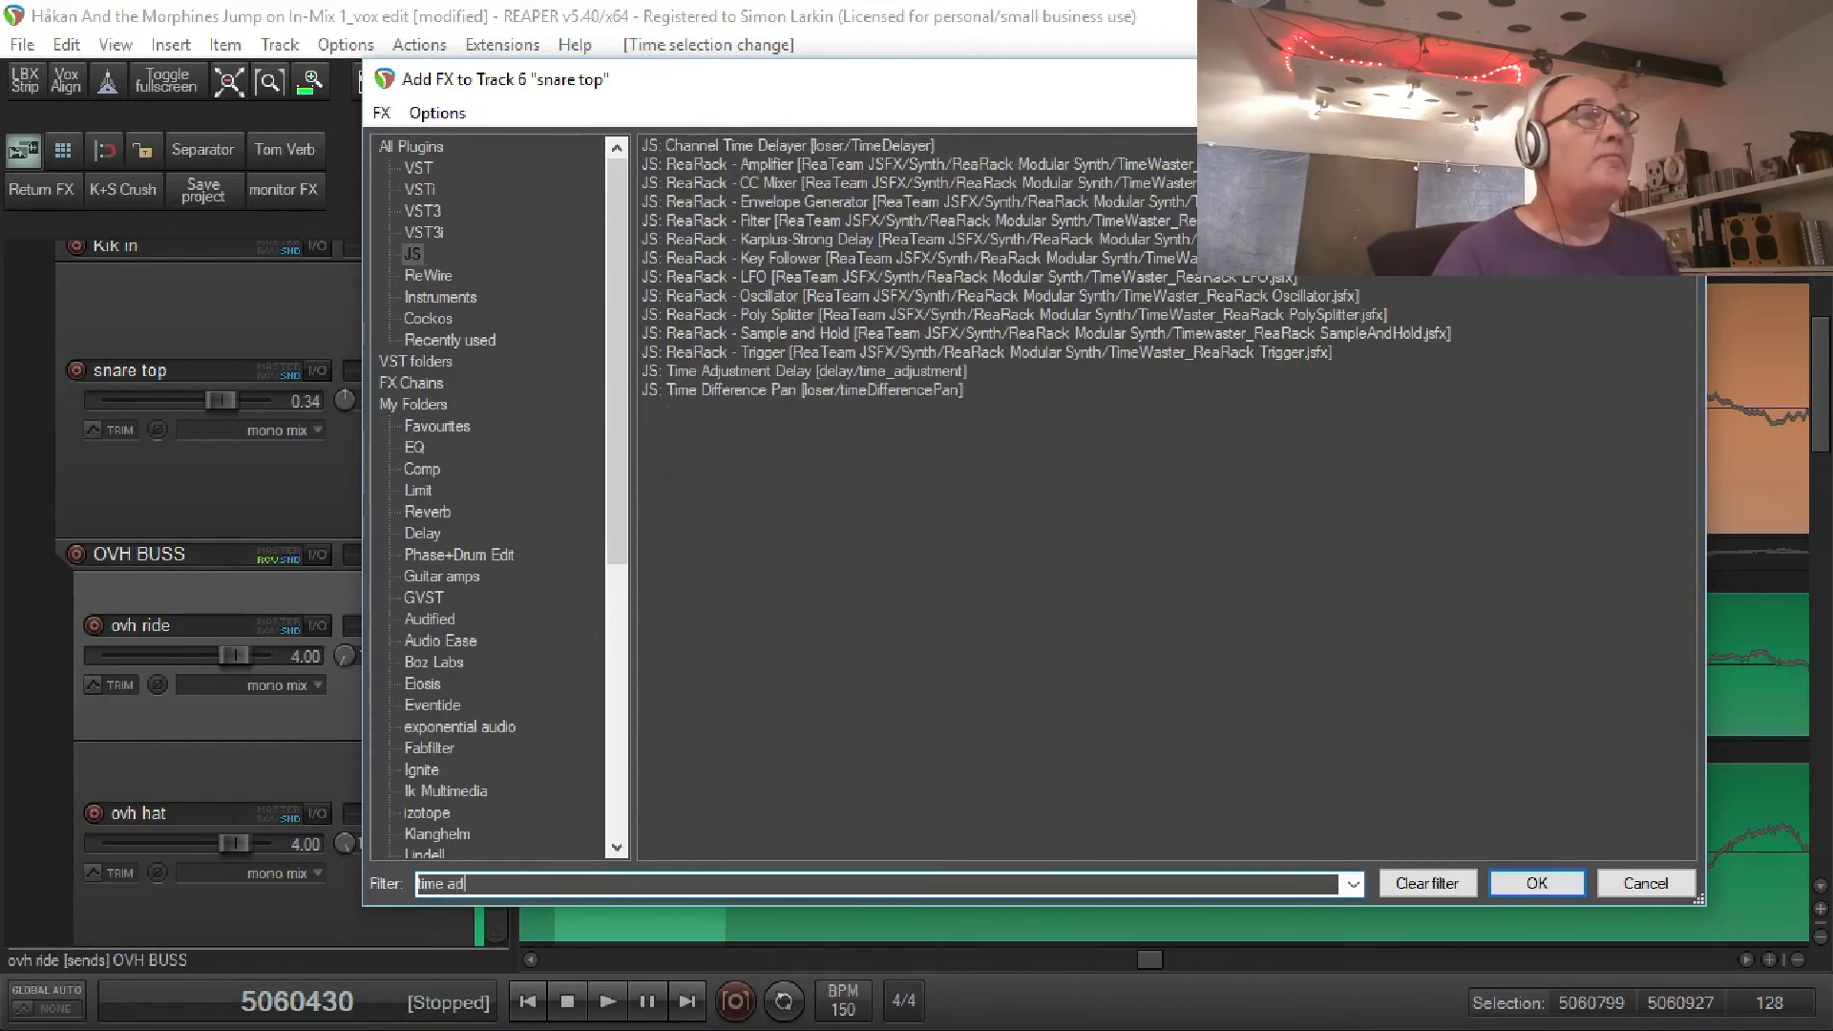
type("just")
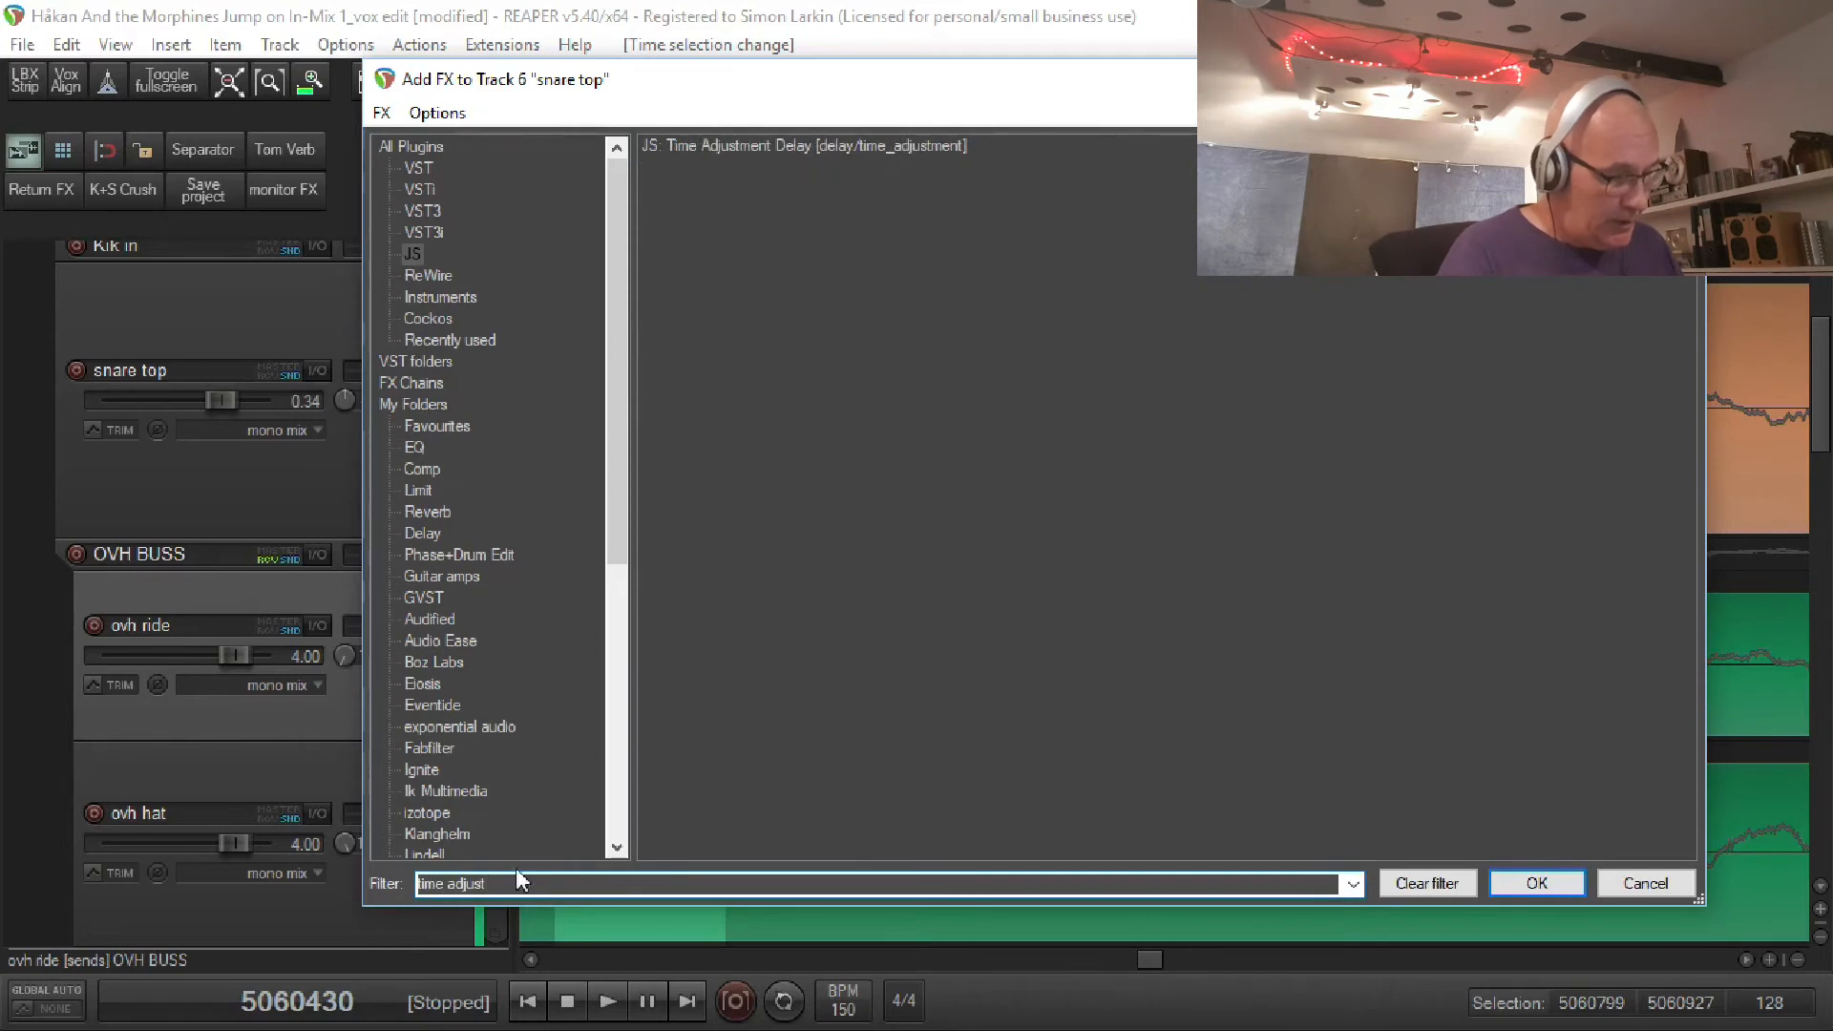
scroll(570, 420, "down", 1)
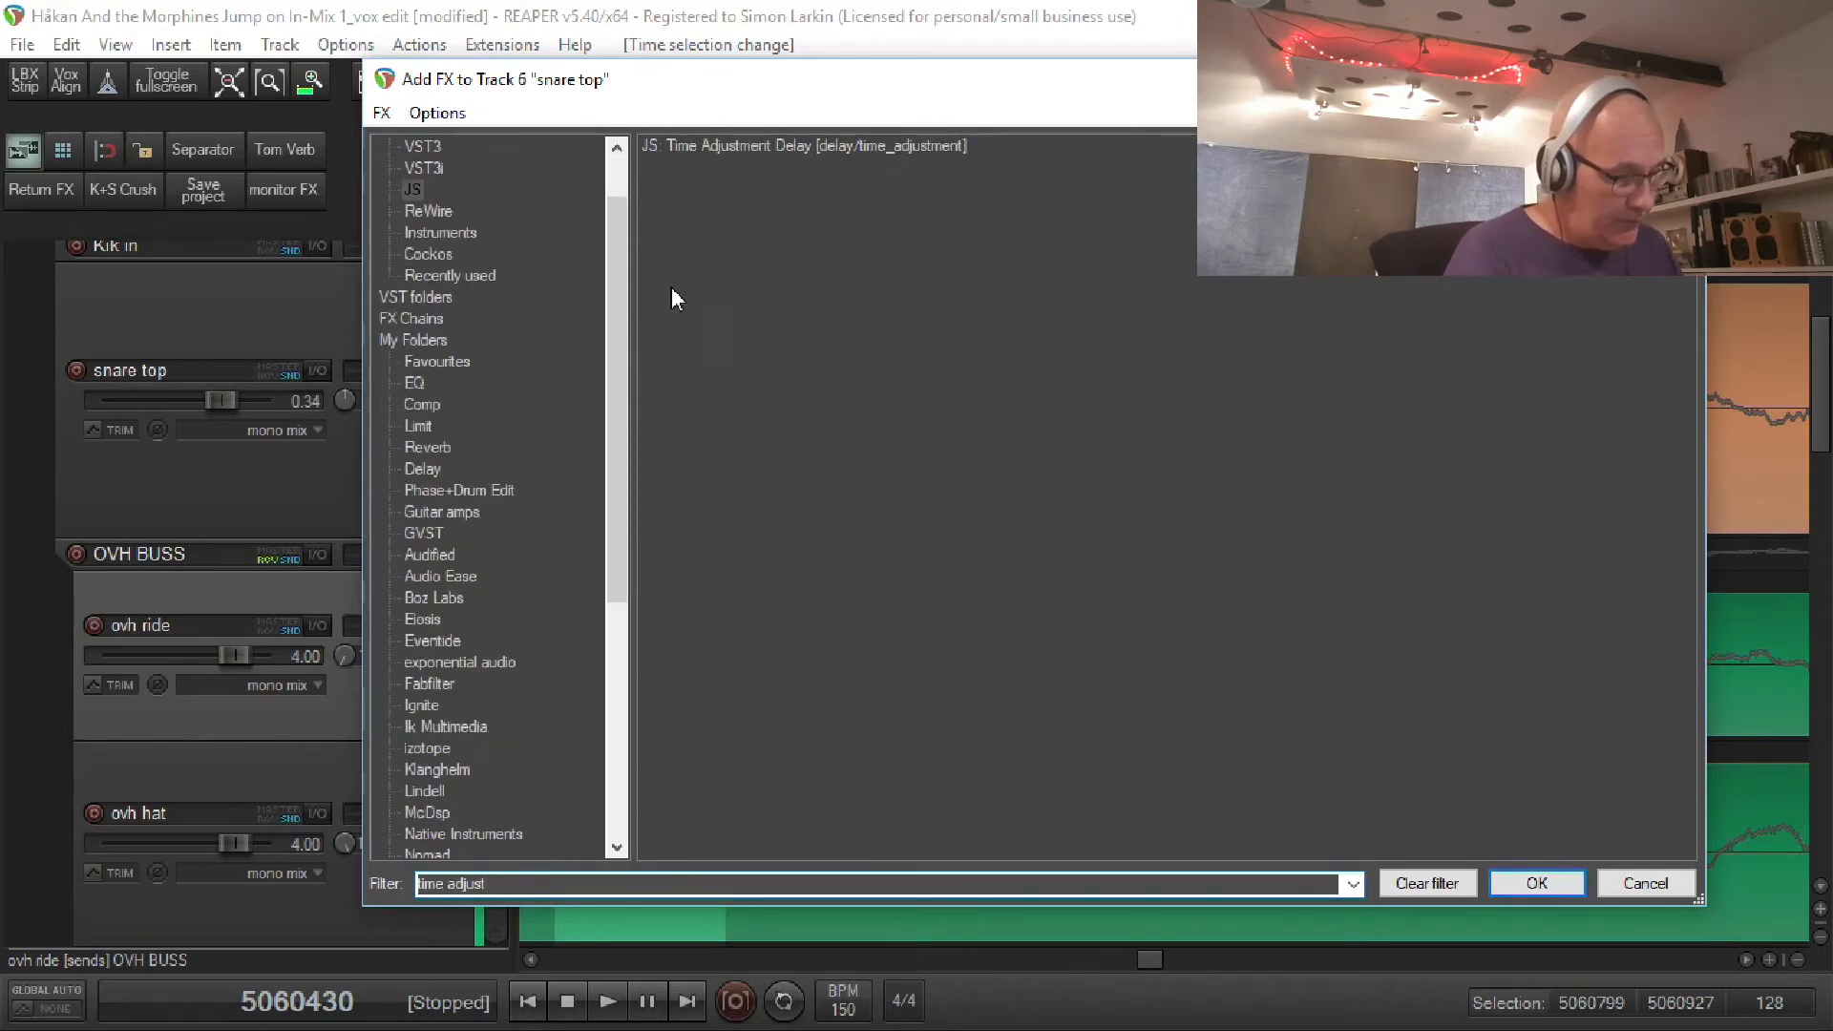
double_click(873, 147)
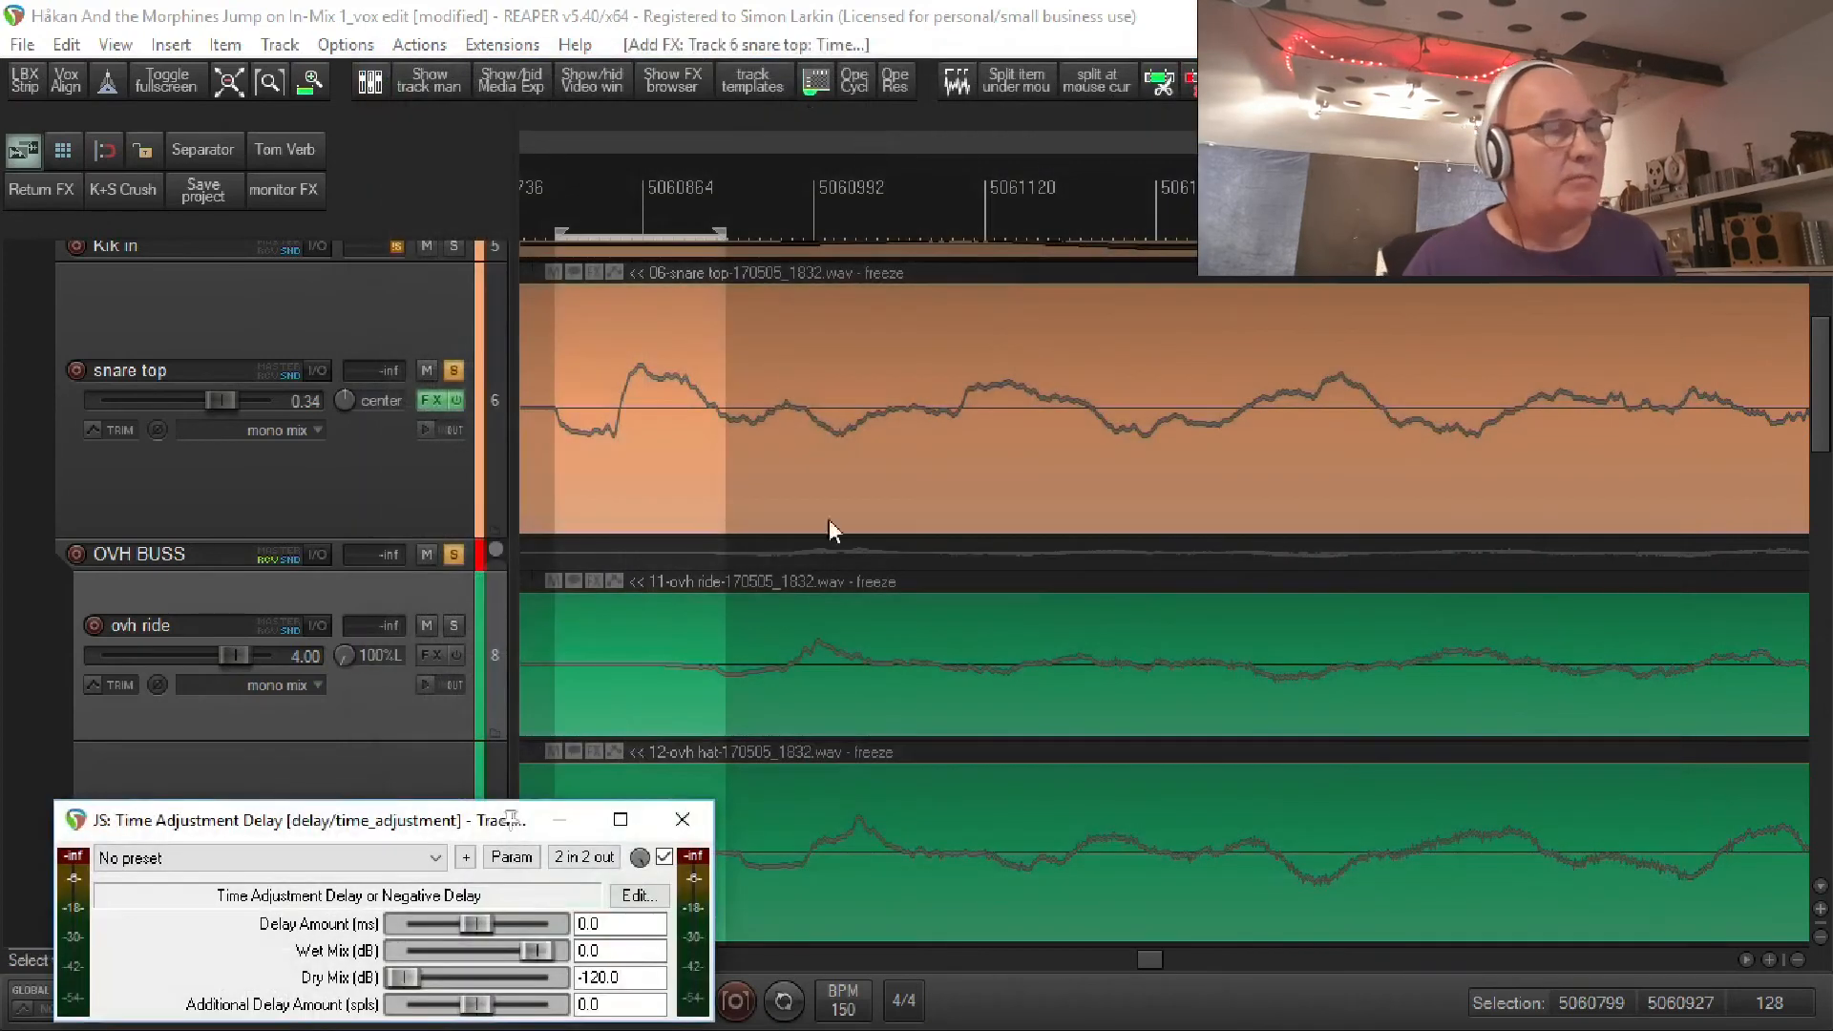
Set the Time Adjustment Delay's Additional Delay Amount to 110 samples and close the plugin window.
left_click_drag(457, 823, 1386, 322)
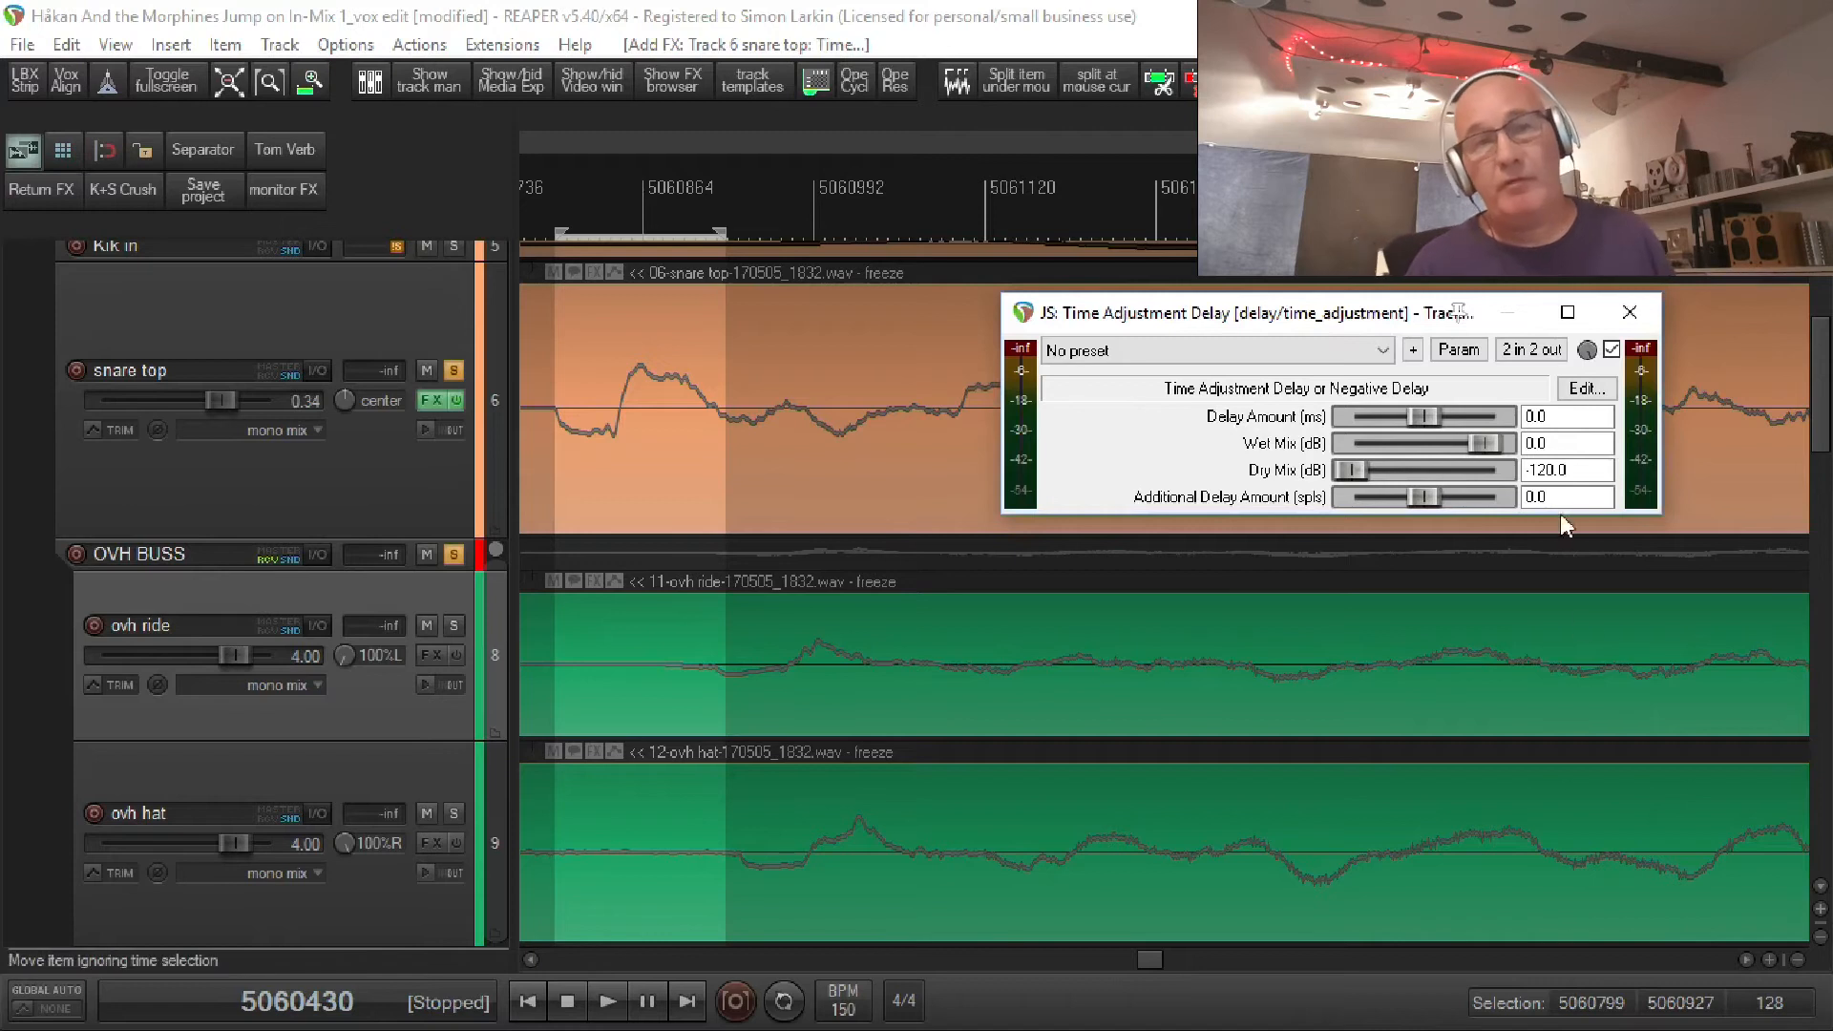
left_click_drag(1564, 498, 1449, 494)
type("110")
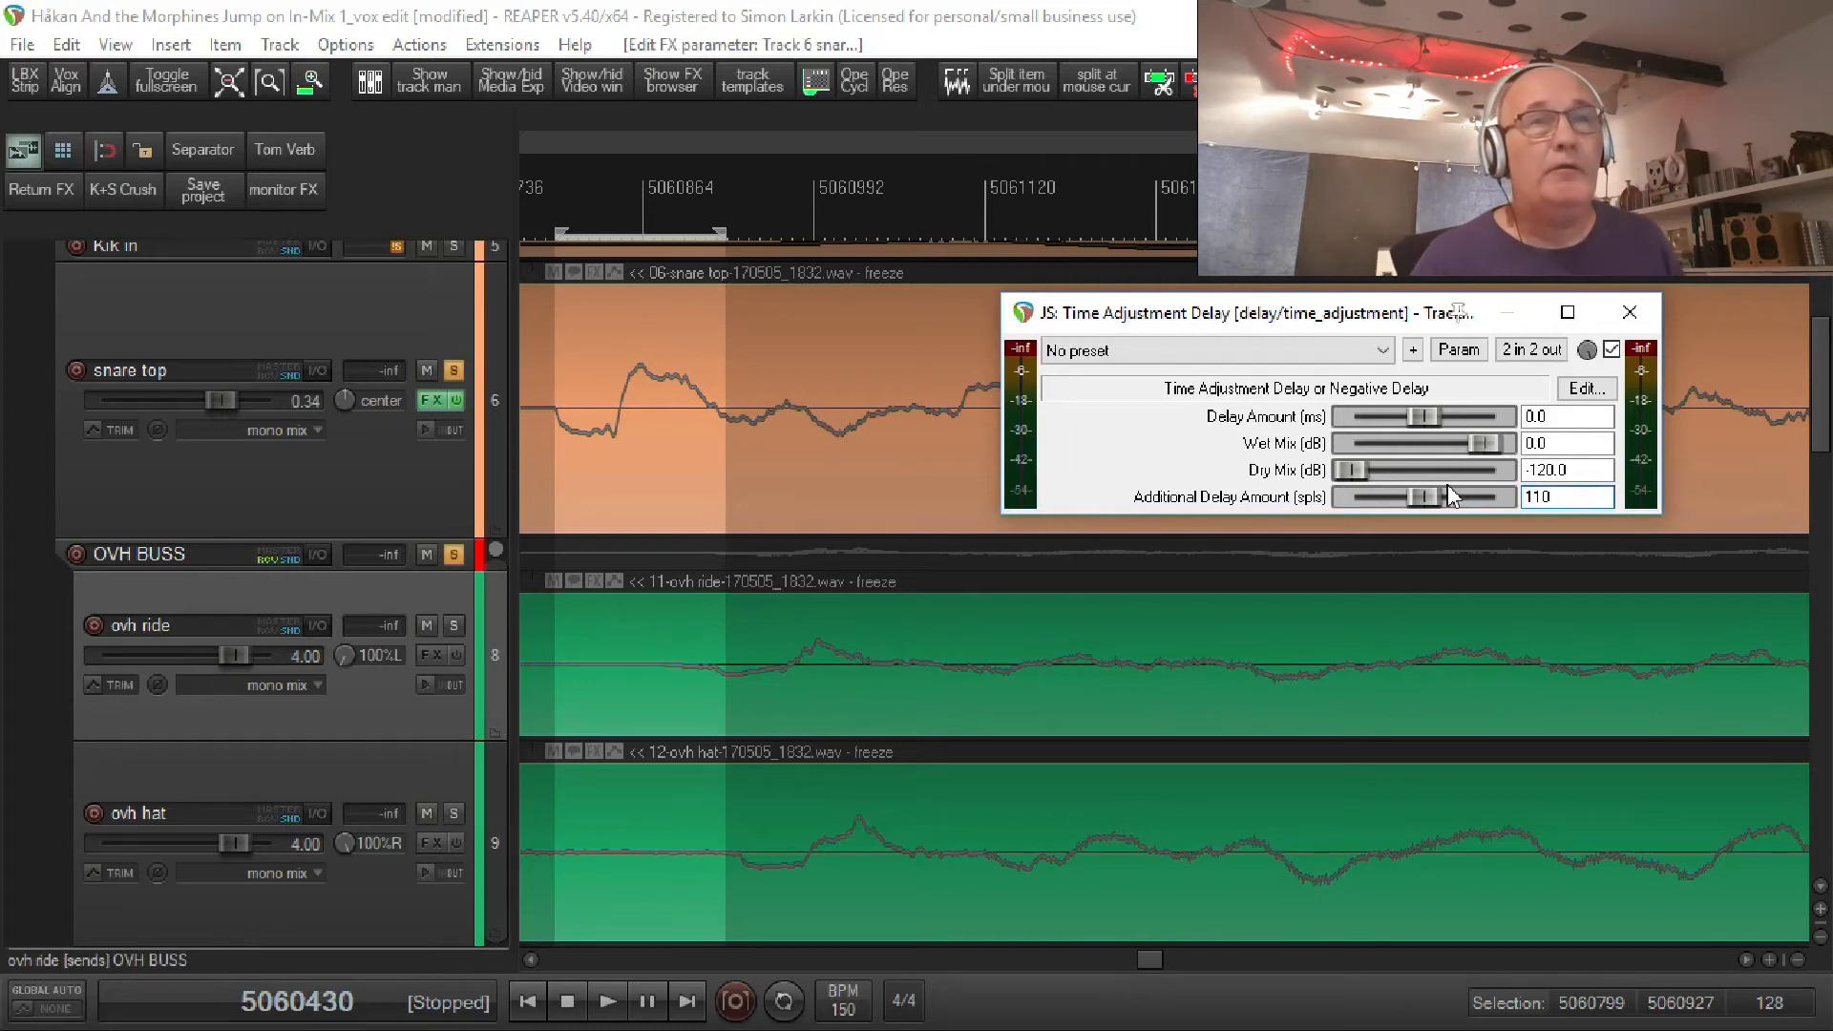
left_click(1634, 311)
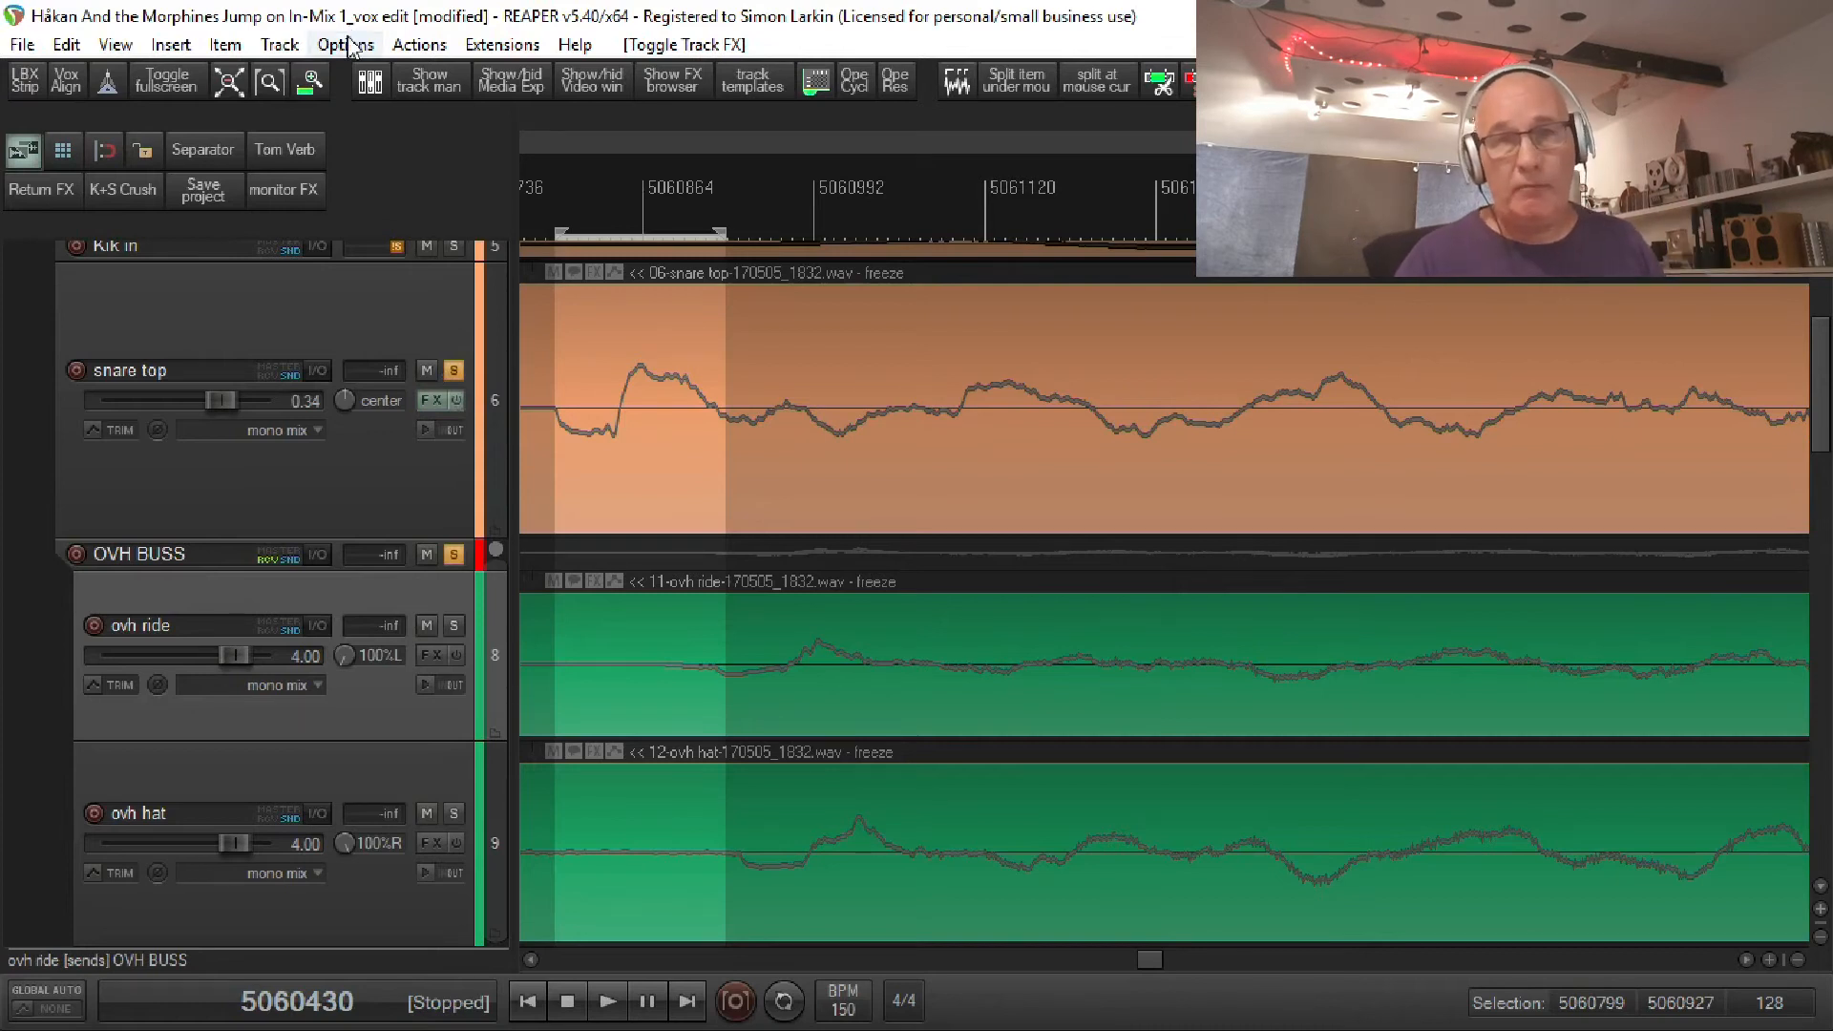
Play the soloed snare and overheads while toggling the snare top's FX bypass to compare the delay, and stop playback.
key("space")
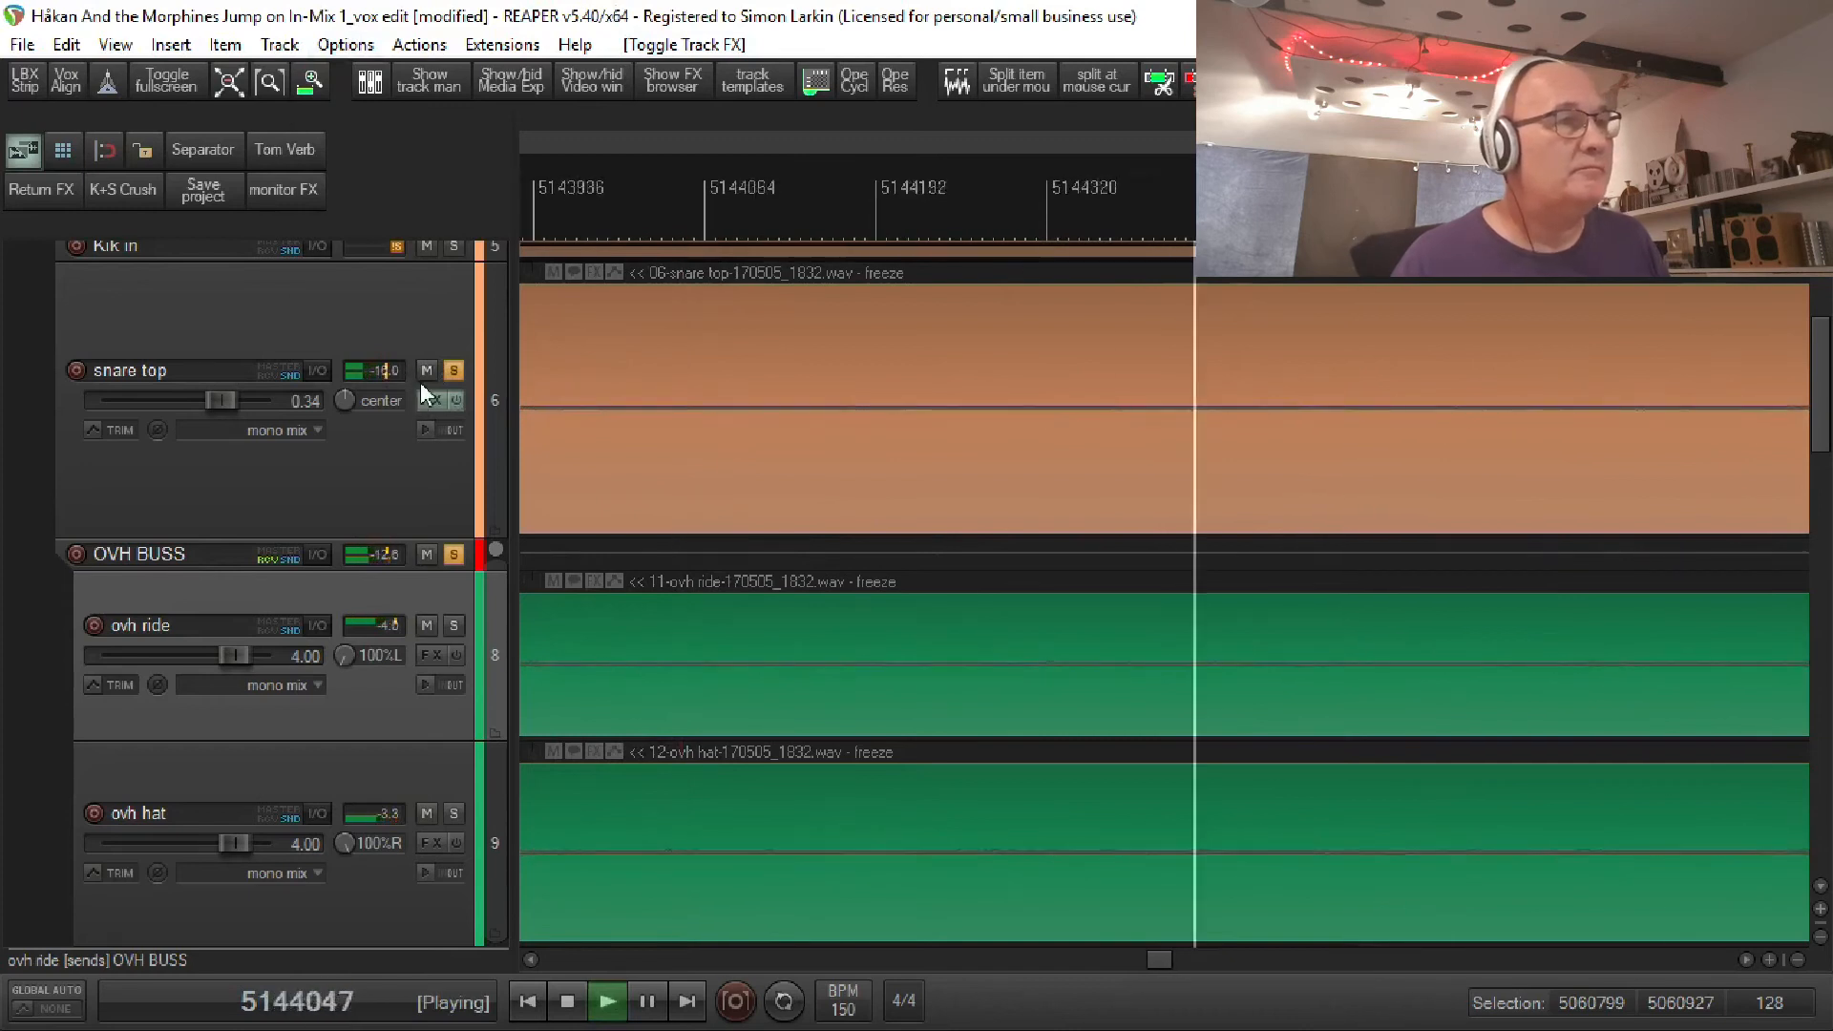
scroll(420, 381, "down", 3)
scroll(420, 382, "up", 2)
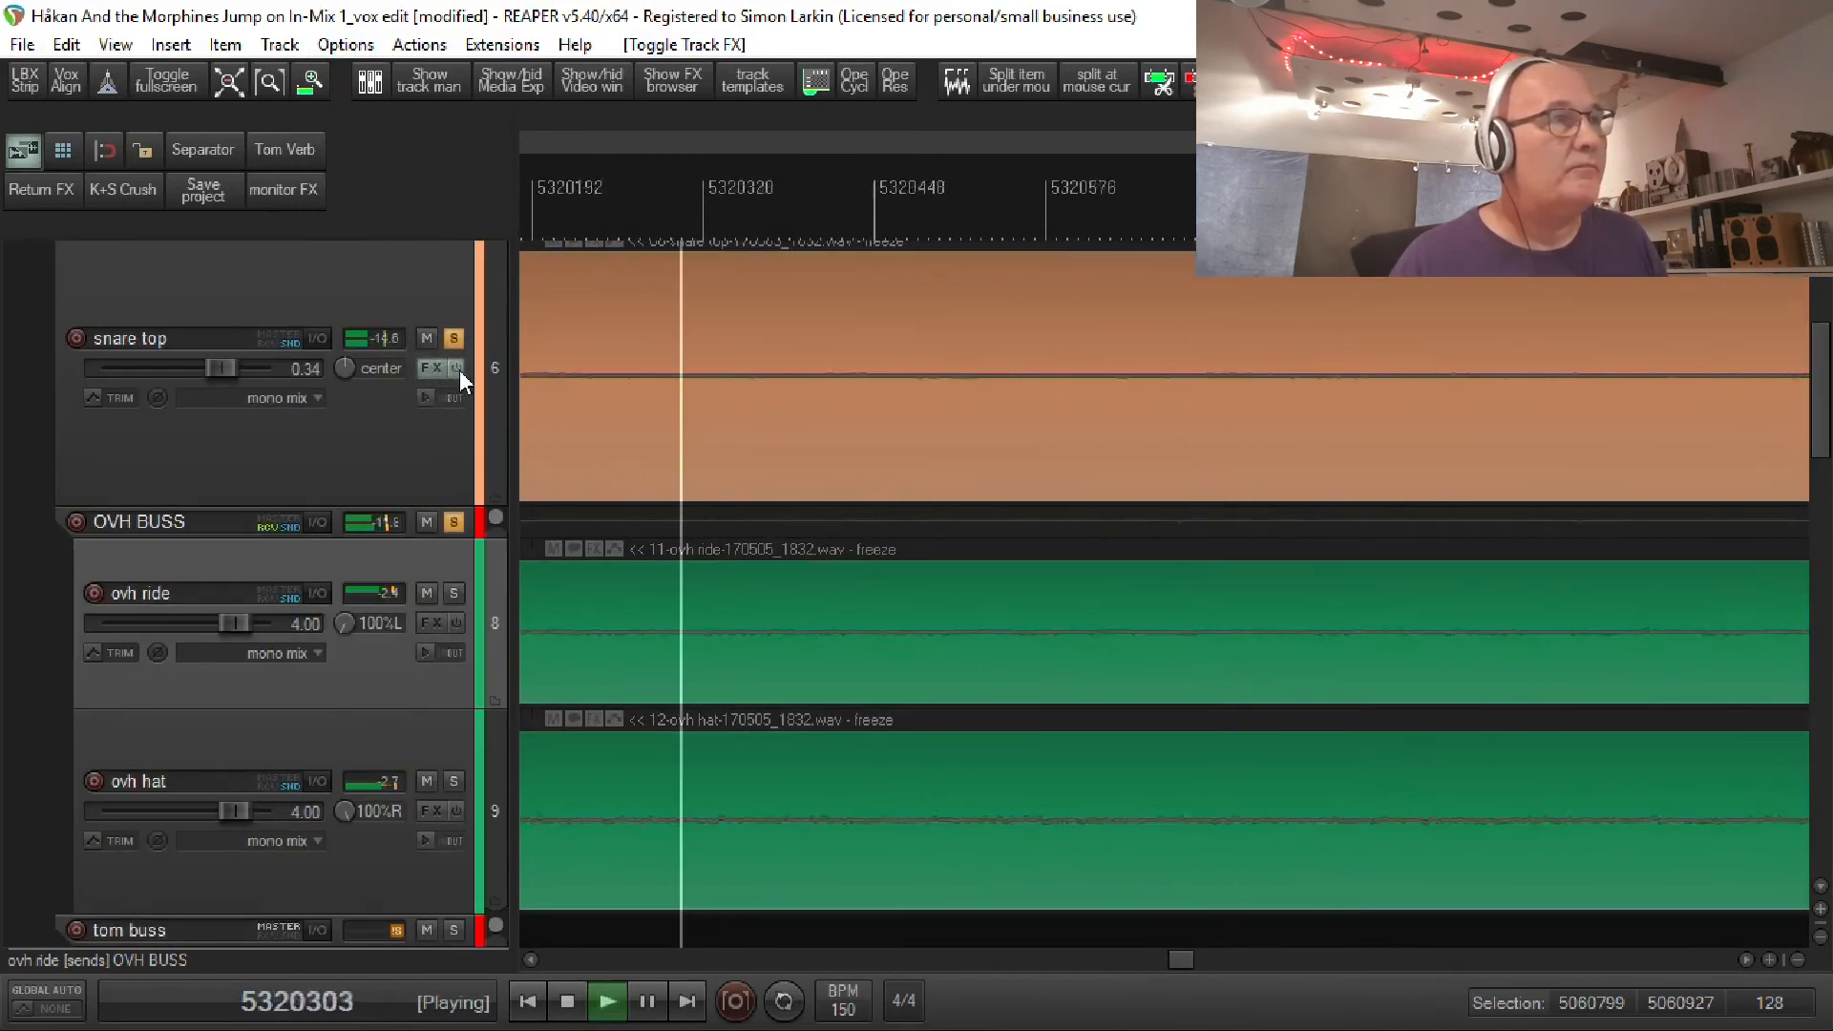
left_click(460, 370)
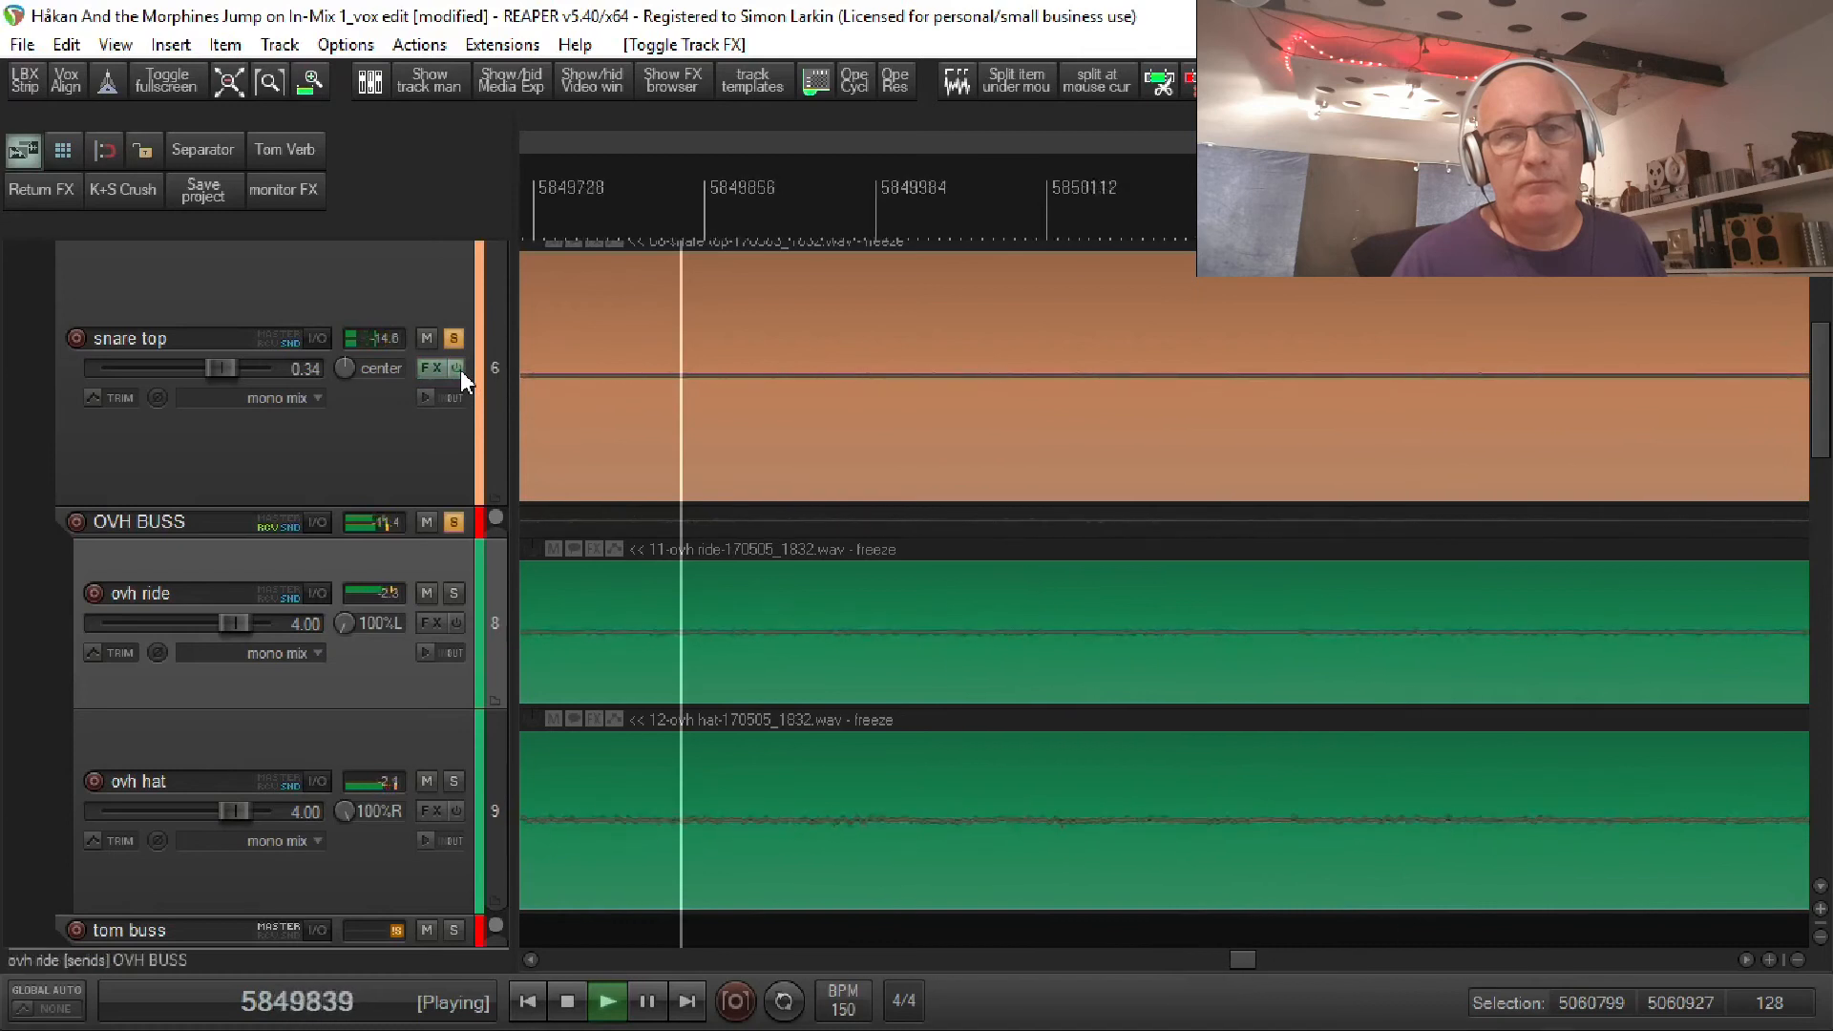
key("space")
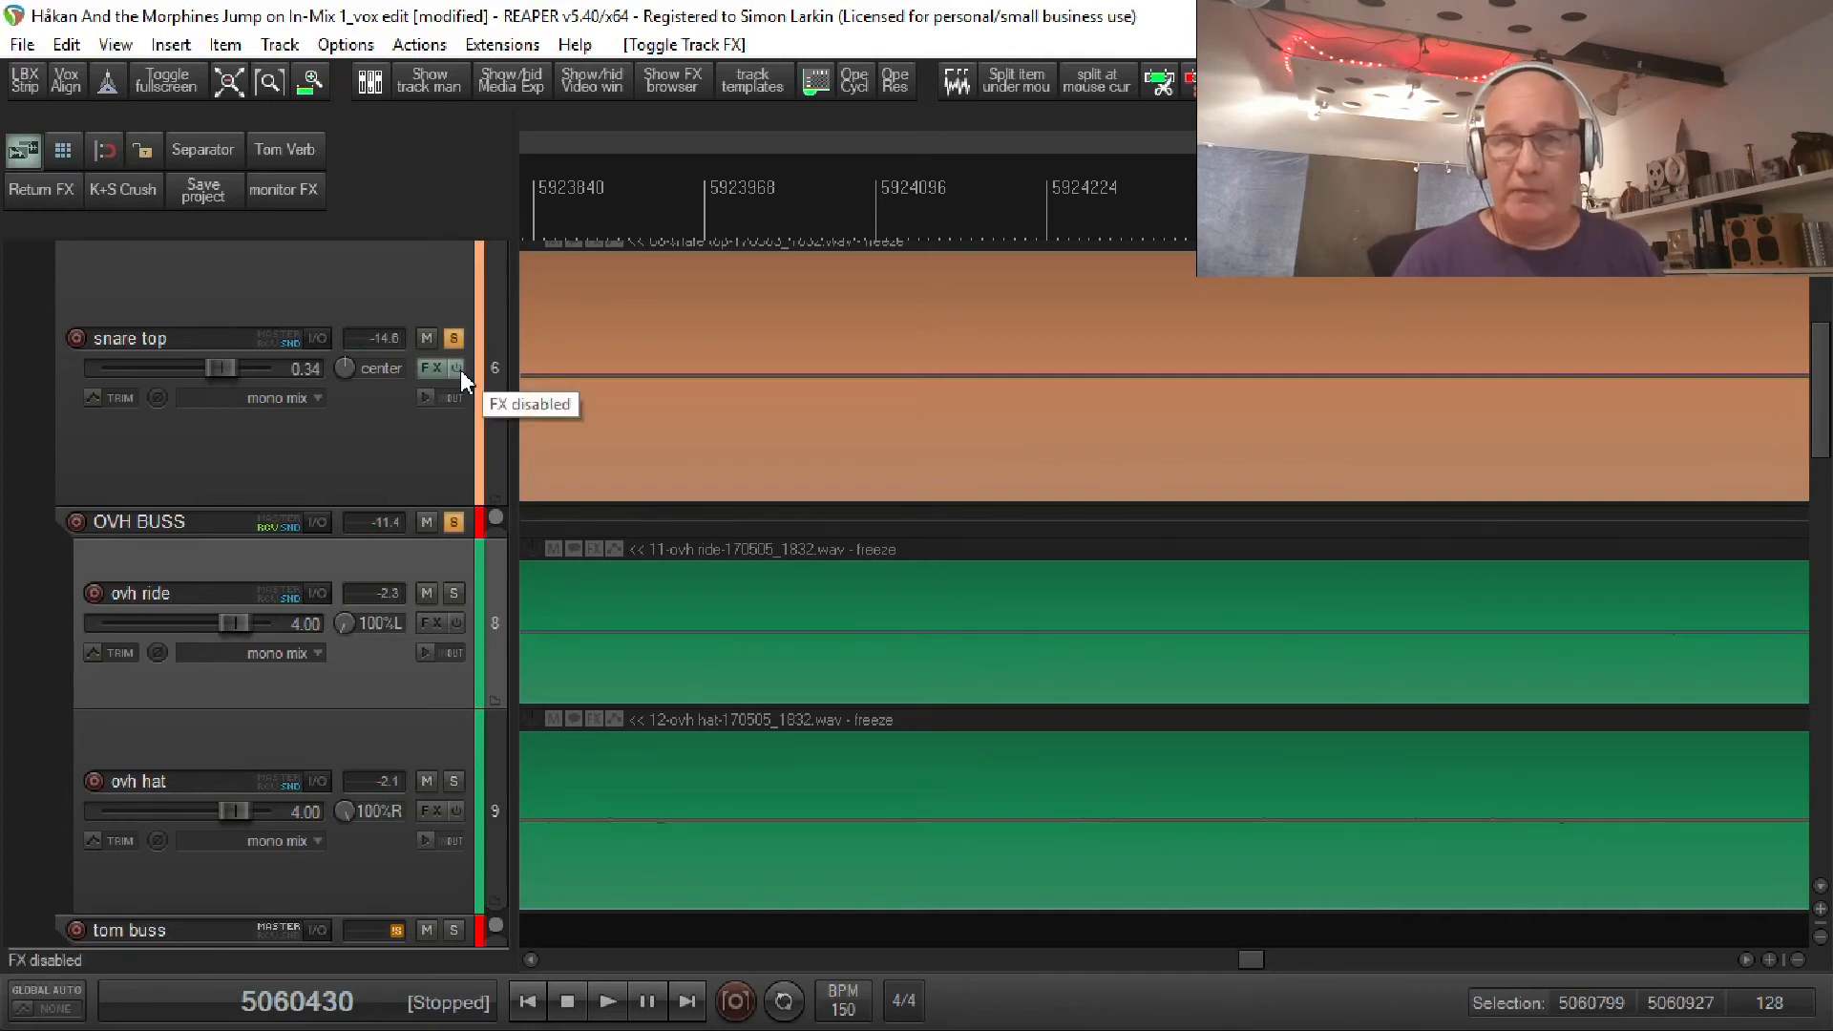
Play the soloed snare and overheads from the end of the bridge and re-enable the snare top's FX during playback.
scroll(979, 374, "down", 10)
scroll(981, 377, "down", 10)
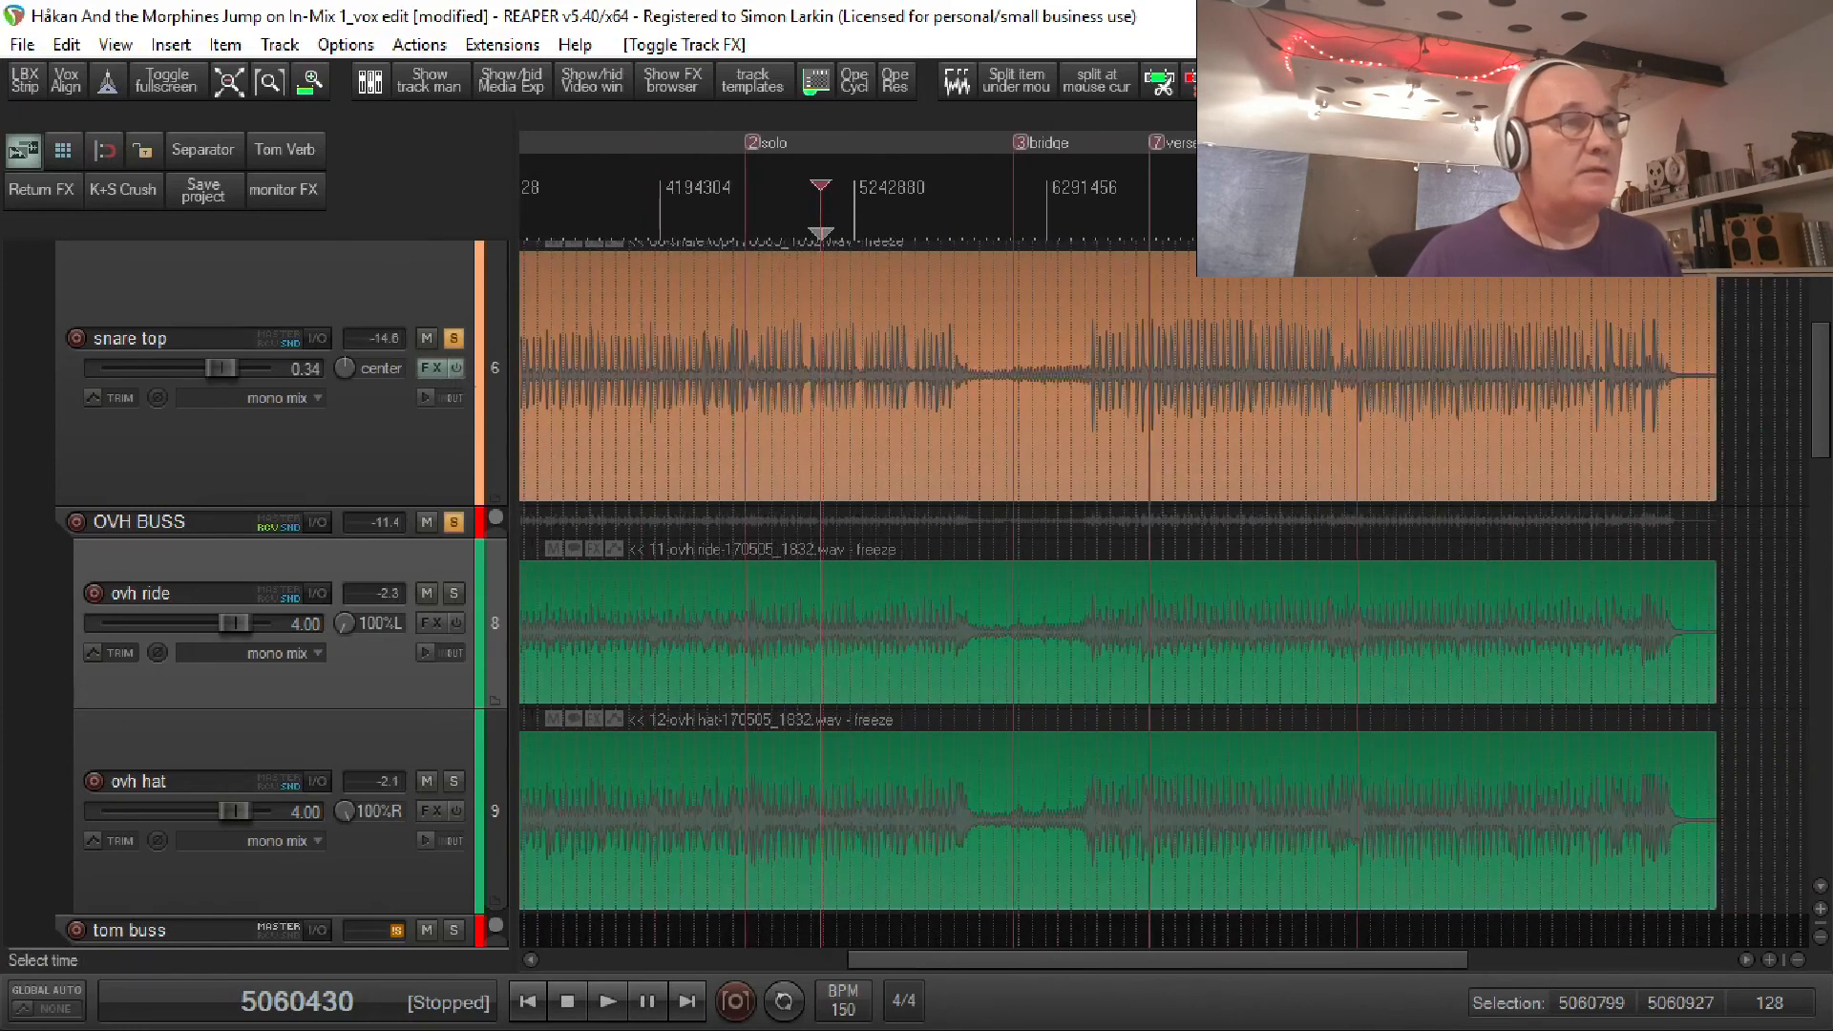
left_click(1086, 897)
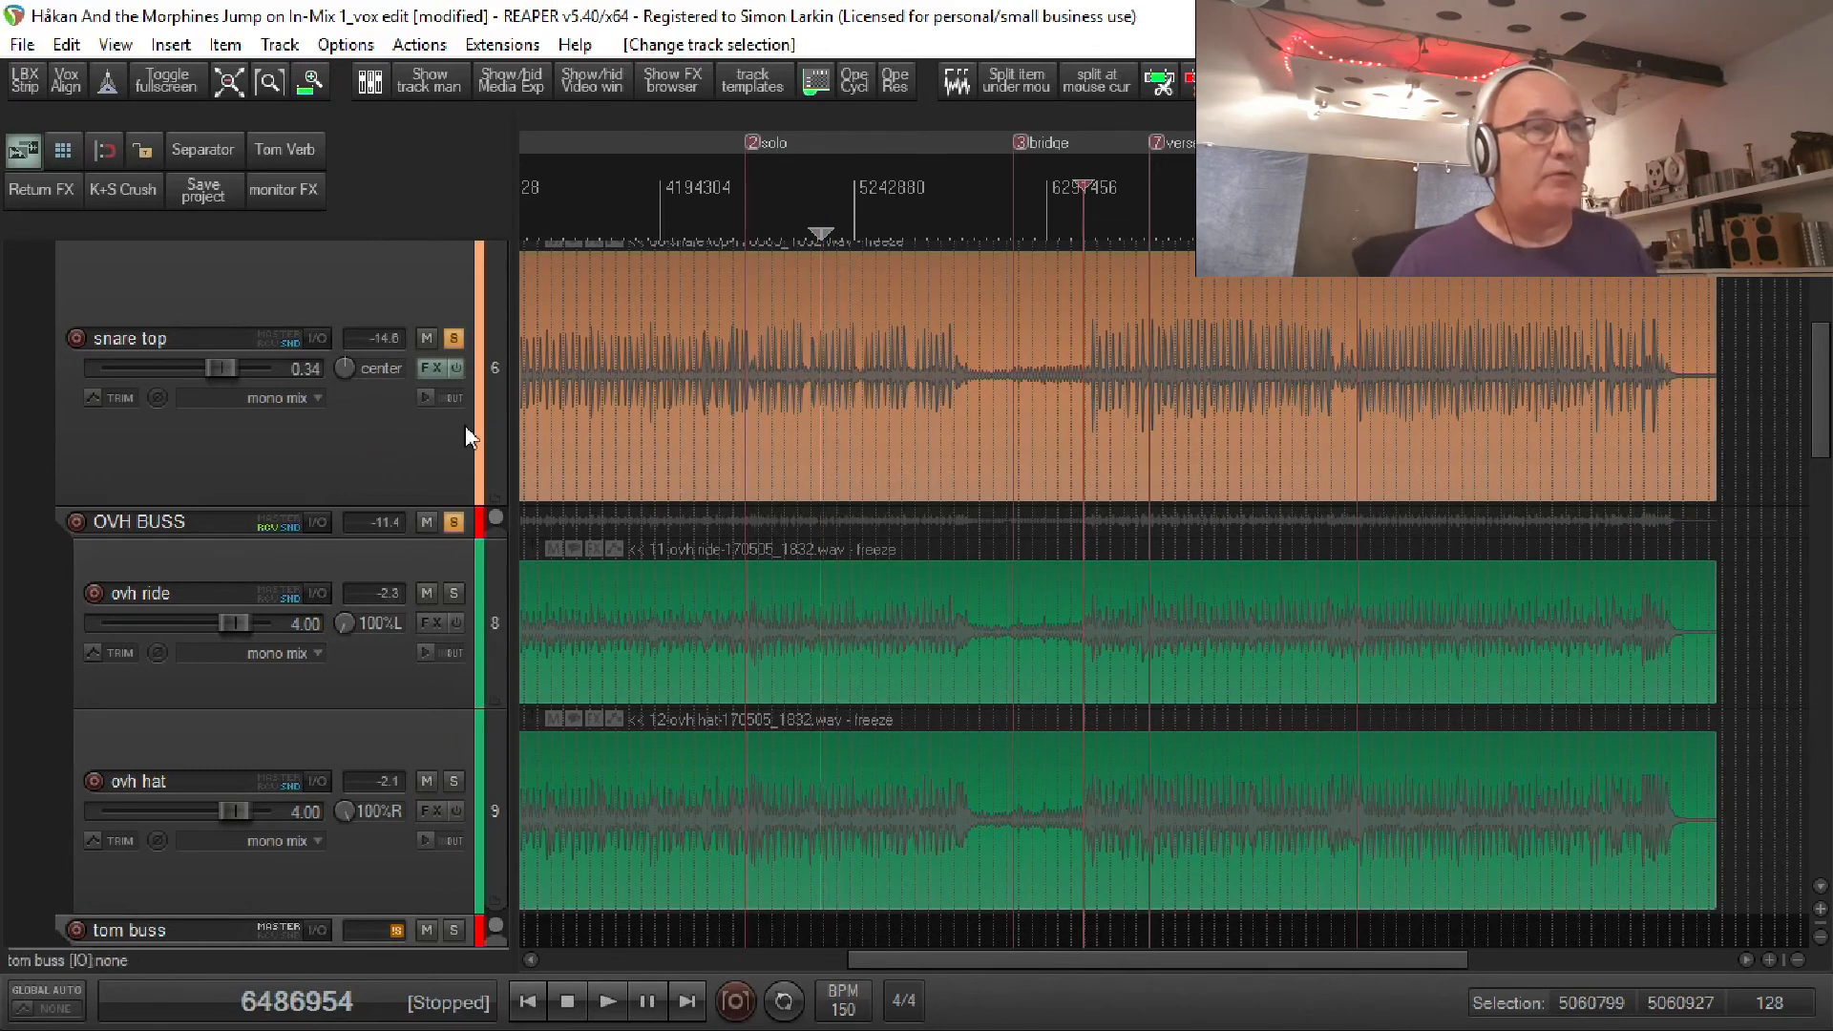
key("space")
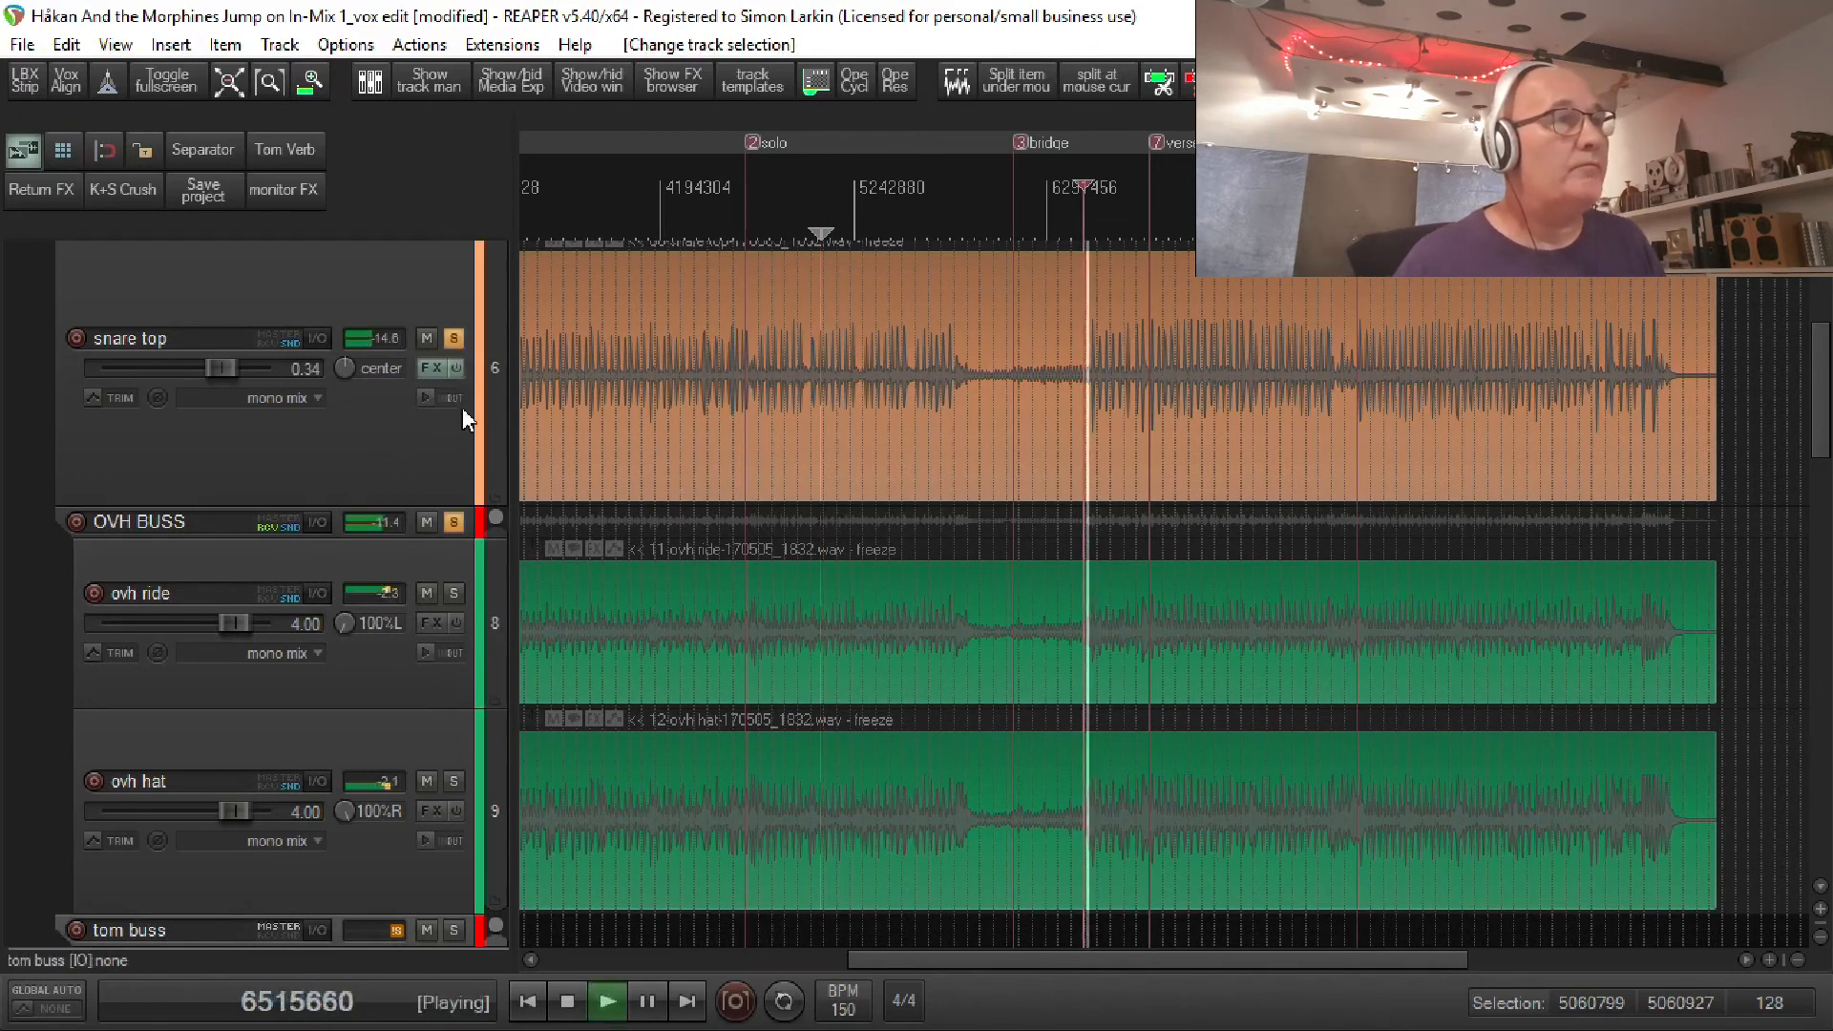
left_click(456, 367)
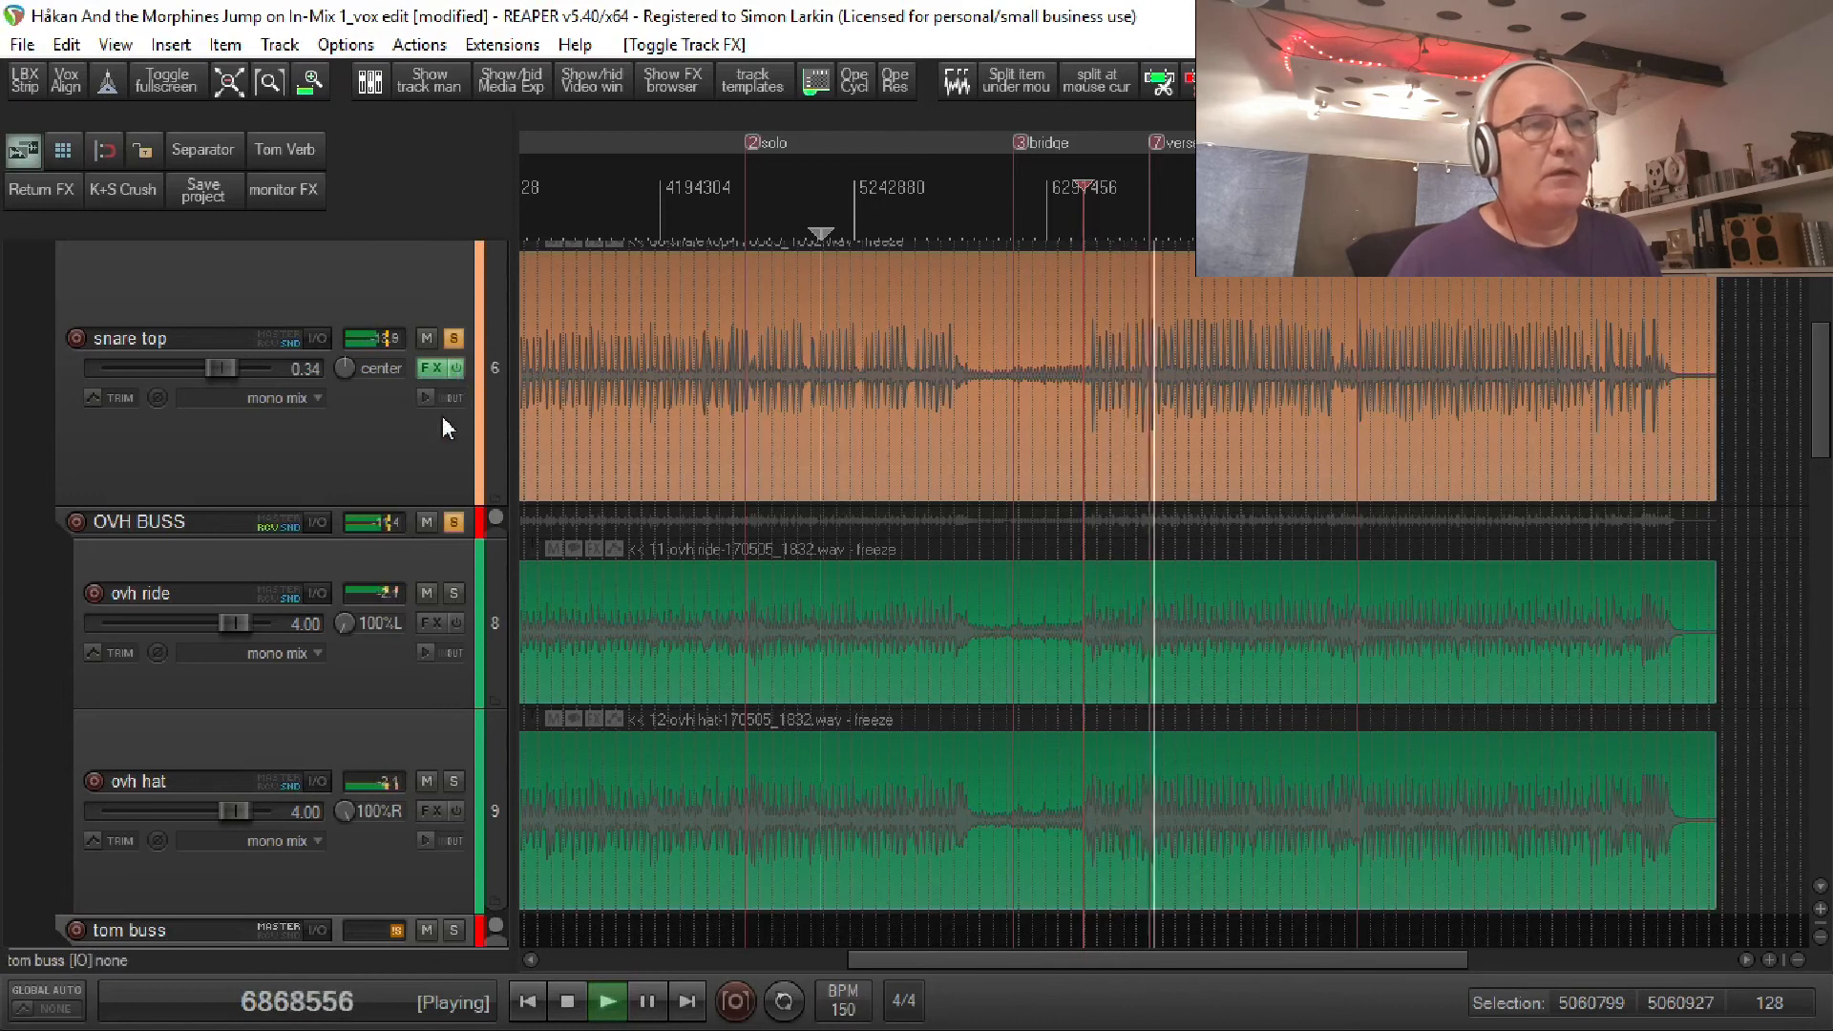
Toggle the snare top's FX bypass during playback to compare the delay, leave the FX enabled, and stop playback.
scroll(458, 420, "up", 1)
scroll(465, 427, "up", 2)
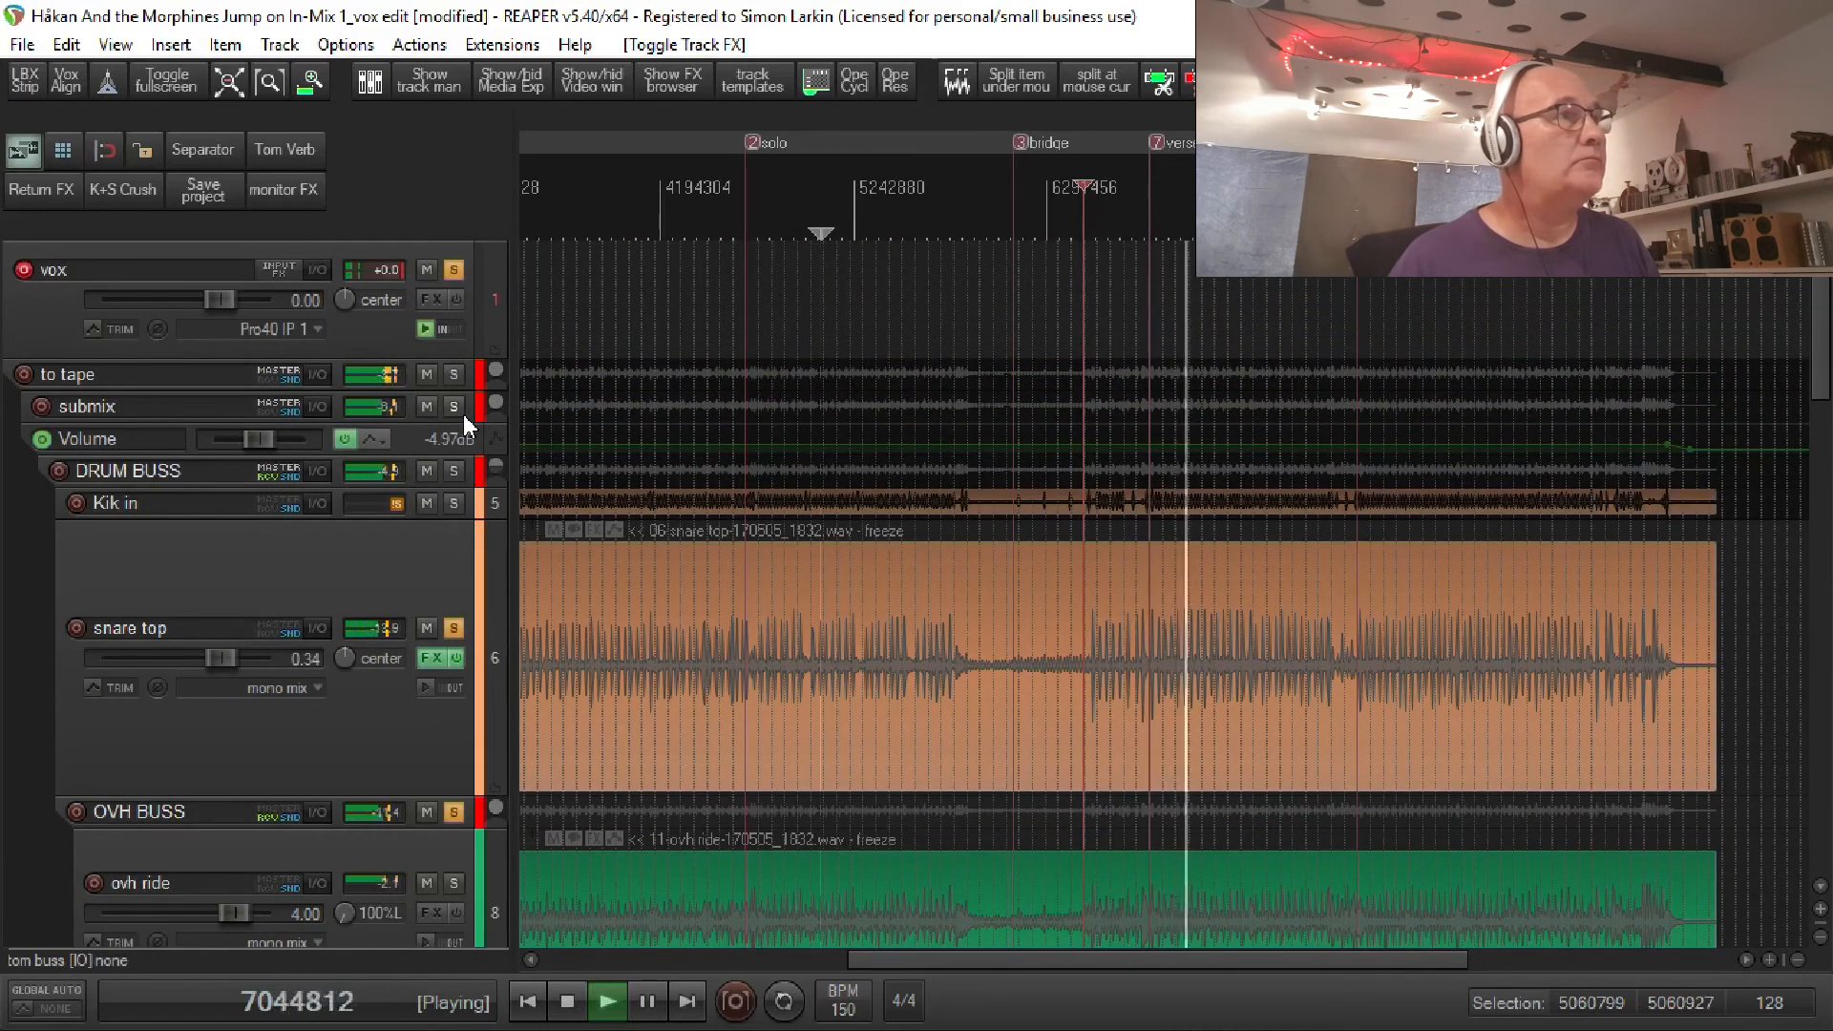
left_click(456, 658)
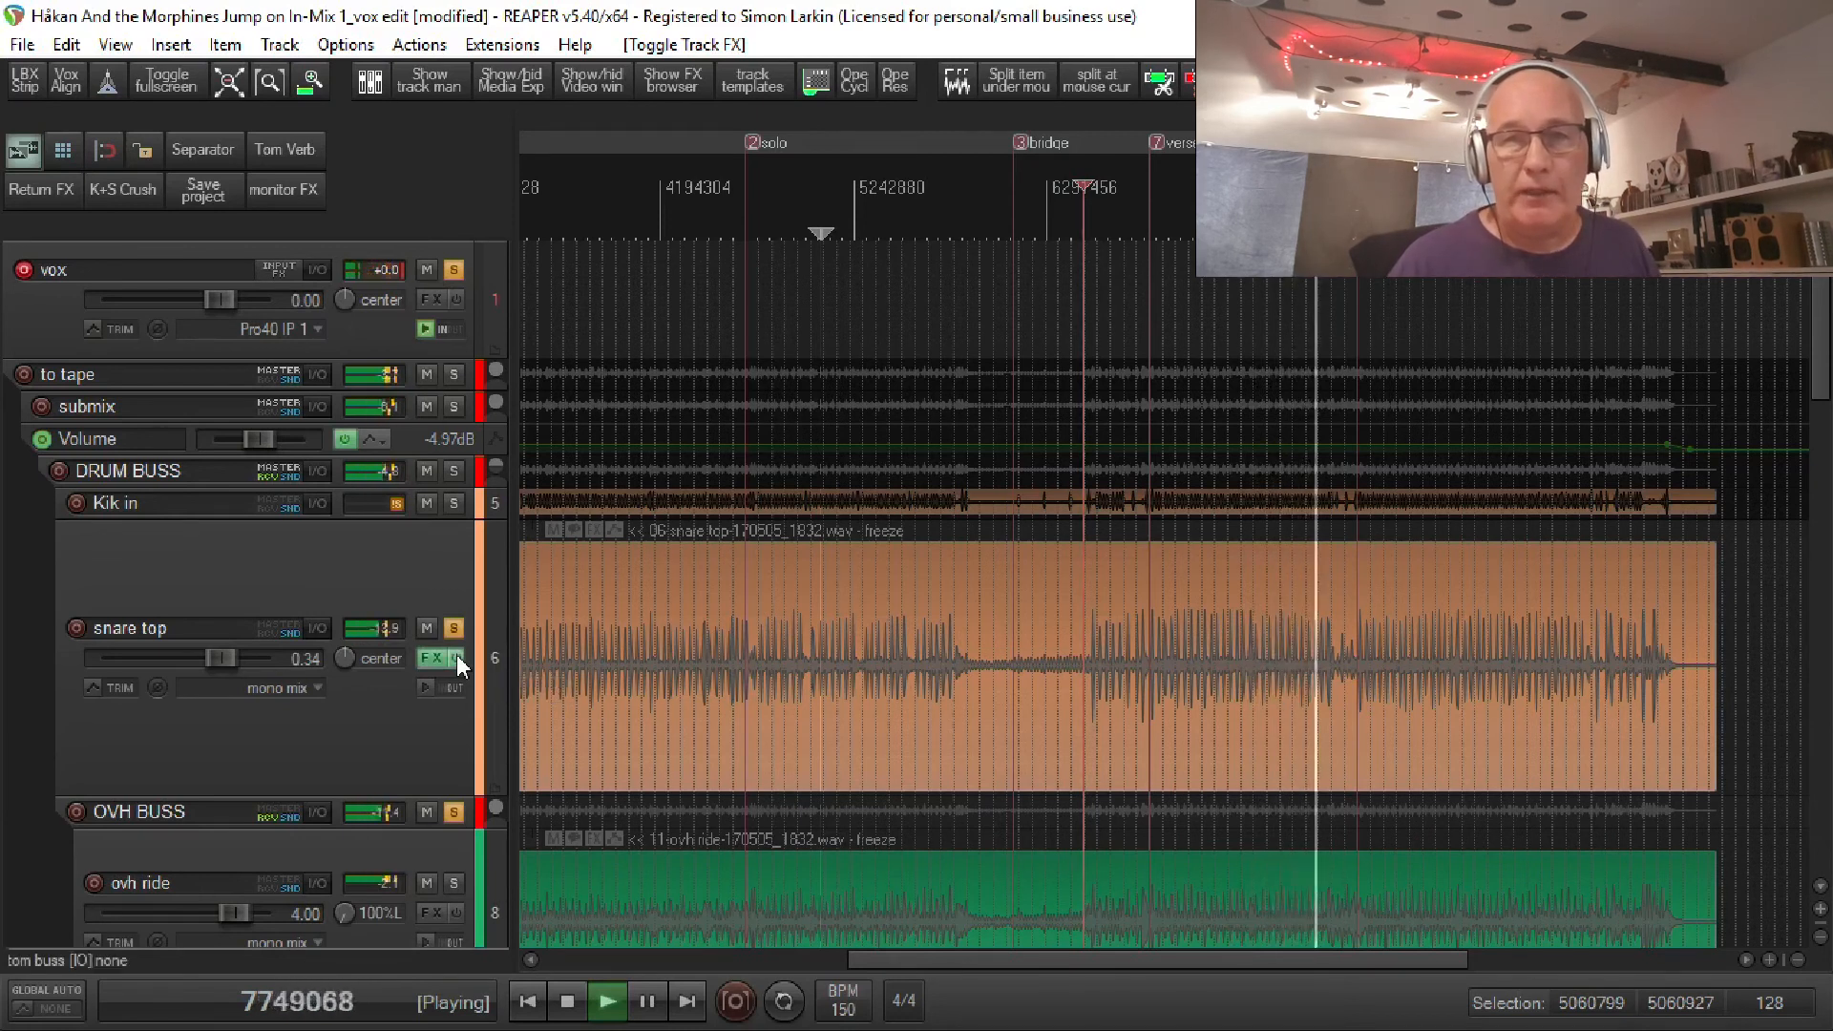
key("space")
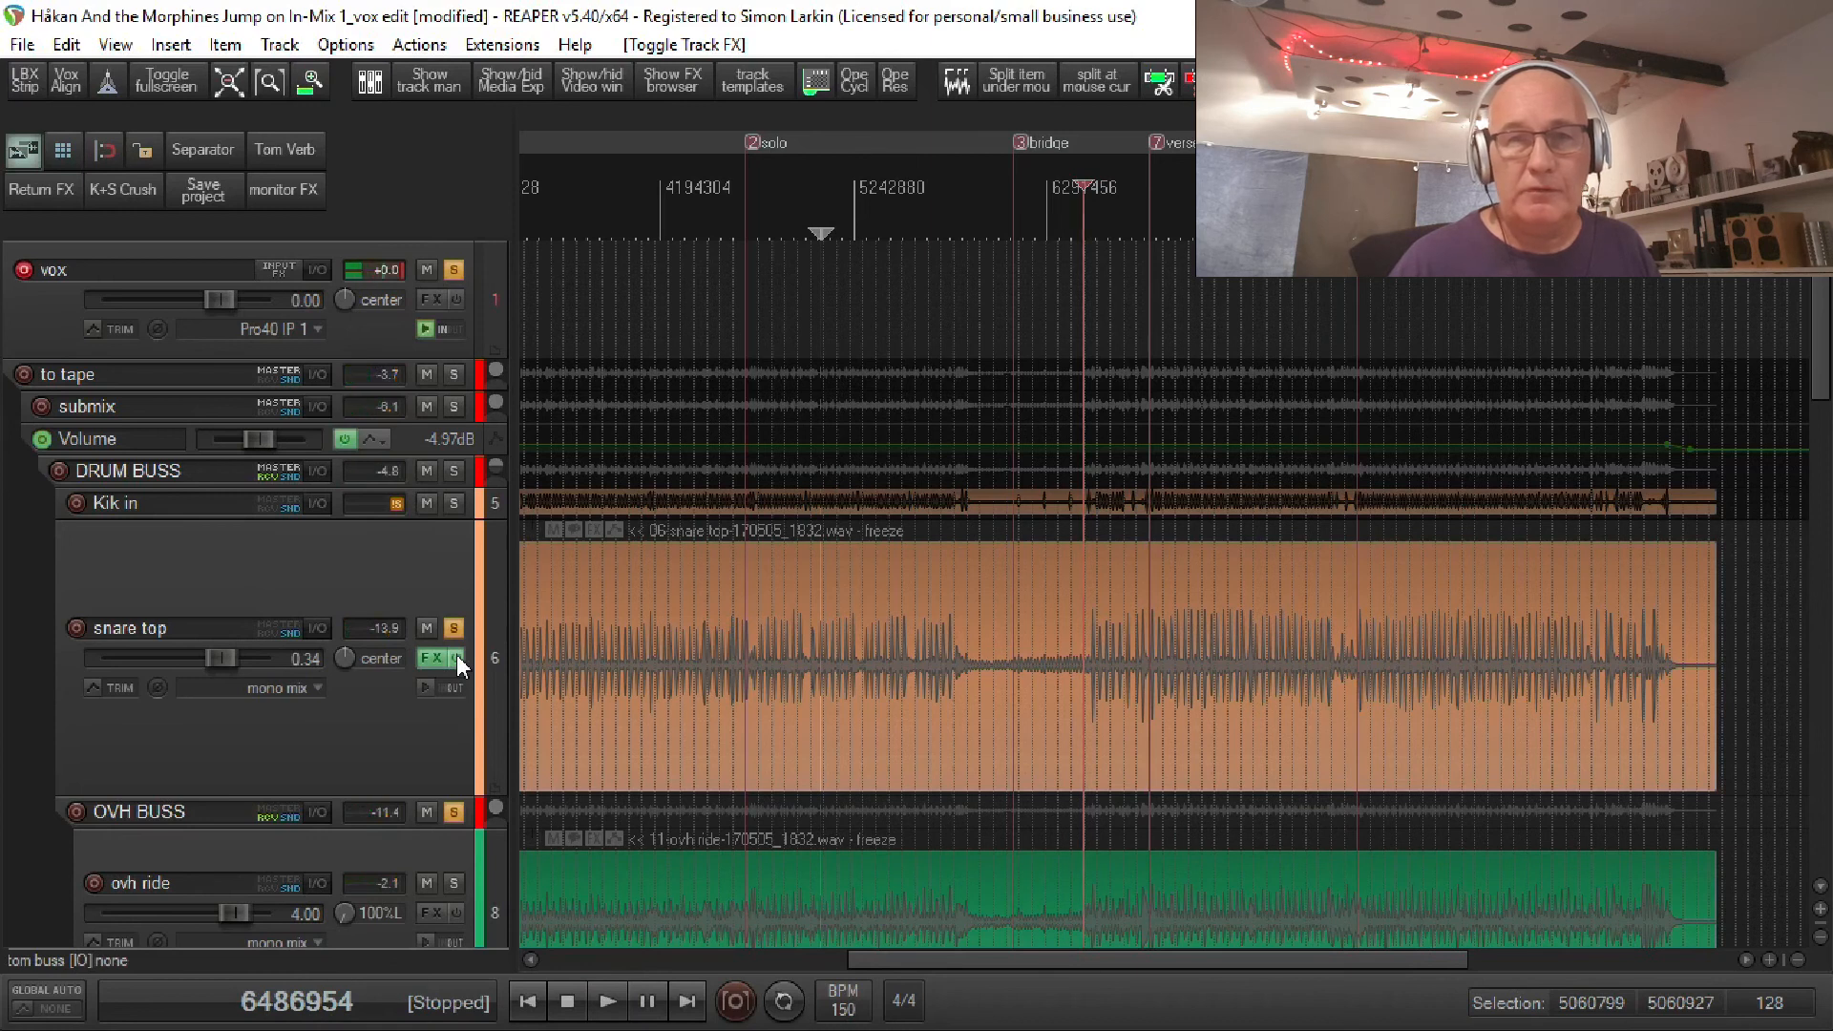